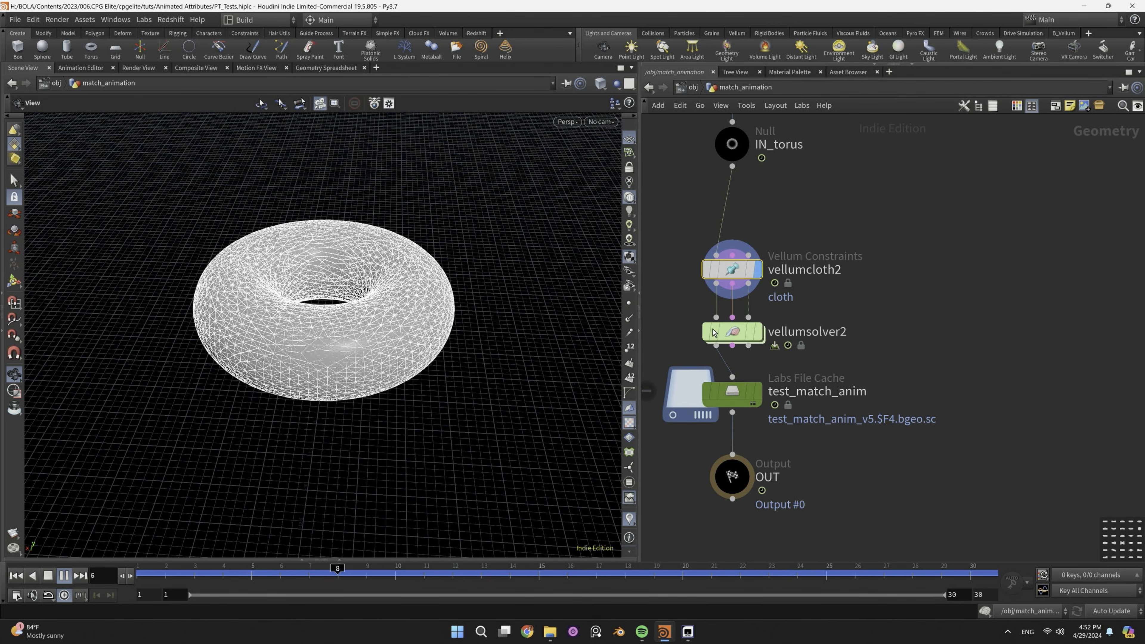
- View the vellumsolver2 simulation result and switch the display back to vellumcloth2
{"action": "mouse_move", "coordinate": [712, 333]}
{"action": "left_click", "coordinate": [770, 306]}
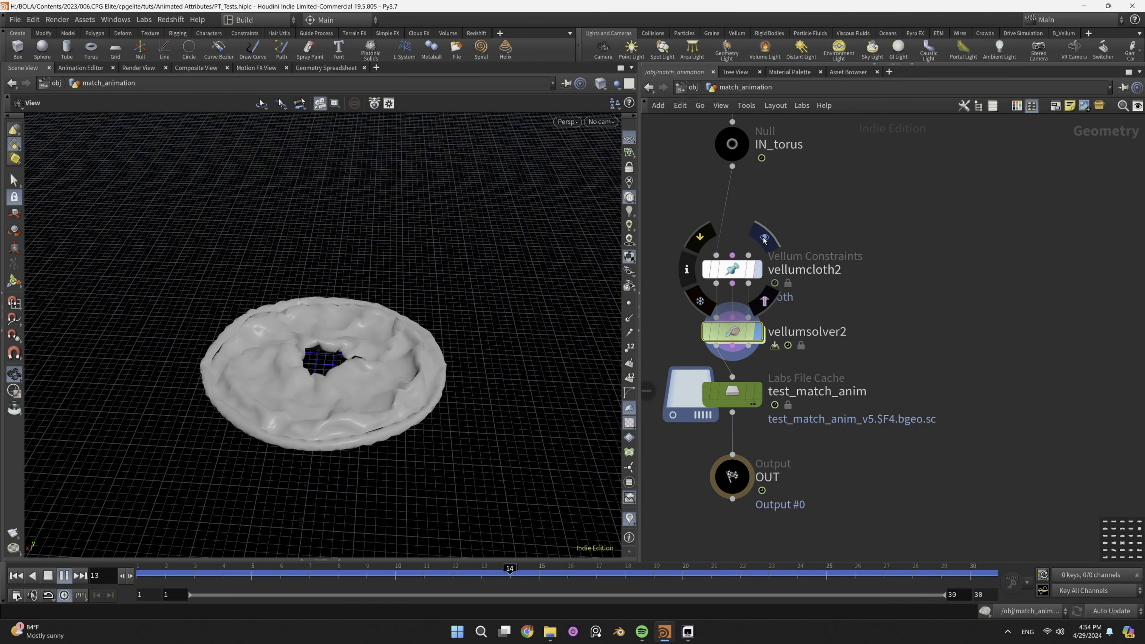
{"action": "left_click", "coordinate": [765, 238]}
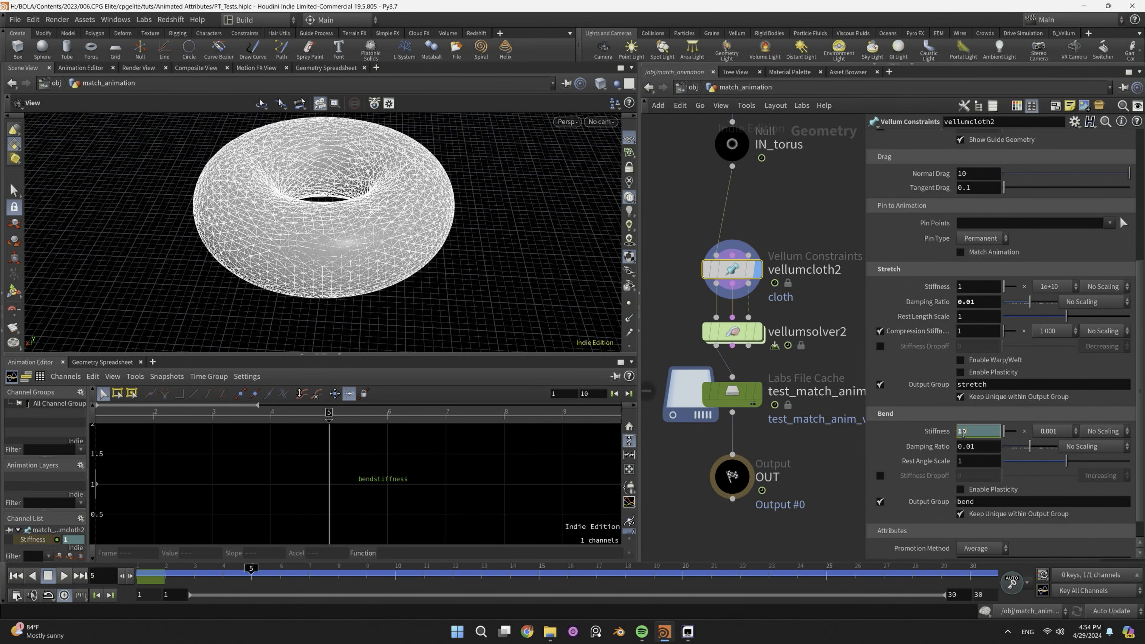
- Set the vellumcloth2 bend stiffness to 1000 at frame 5 and play the simulation from vellumsolver2
{"action": "type", "text": "00"}
{"action": "key", "text": "Return"}
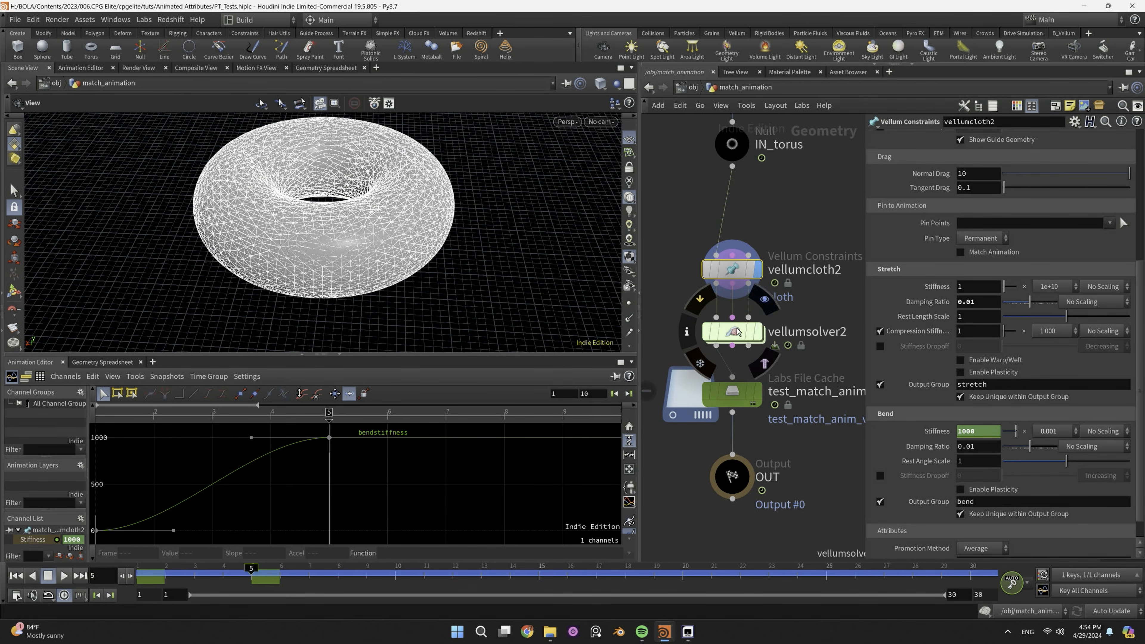
{"action": "left_click", "coordinate": [758, 332]}
{"action": "left_click", "coordinate": [64, 575]}
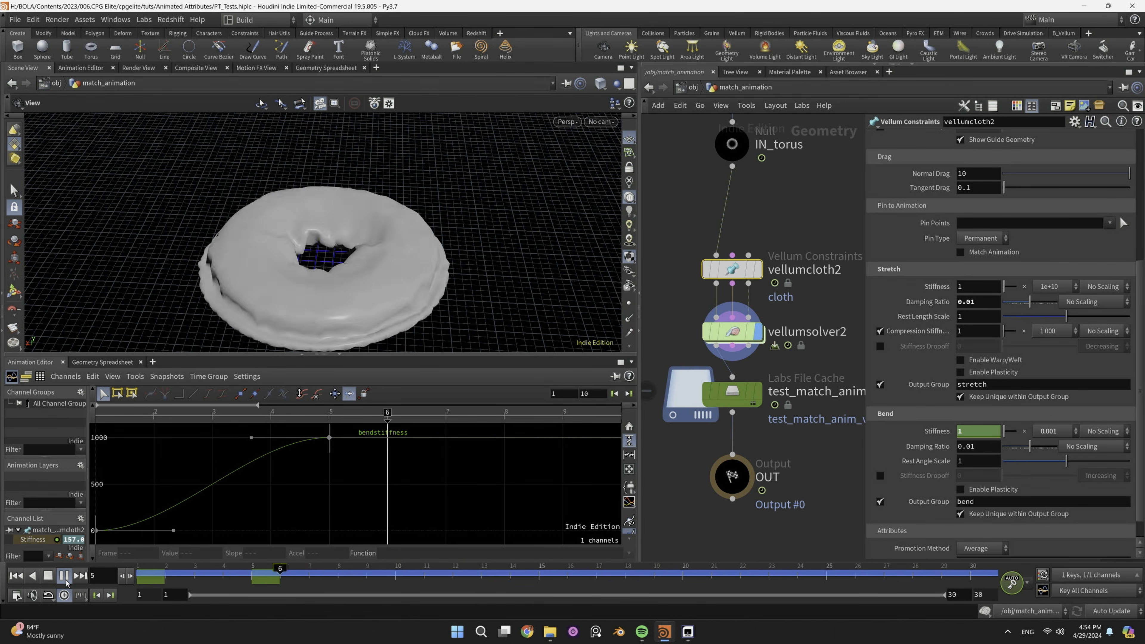
- Scale vellumcloth2's bend stiffness by the bendstiffness attribute and return to frame 1
{"action": "left_click", "coordinate": [1097, 431]}
{"action": "left_click", "coordinate": [1085, 455]}
{"action": "key", "text": "ctrl+Up"}
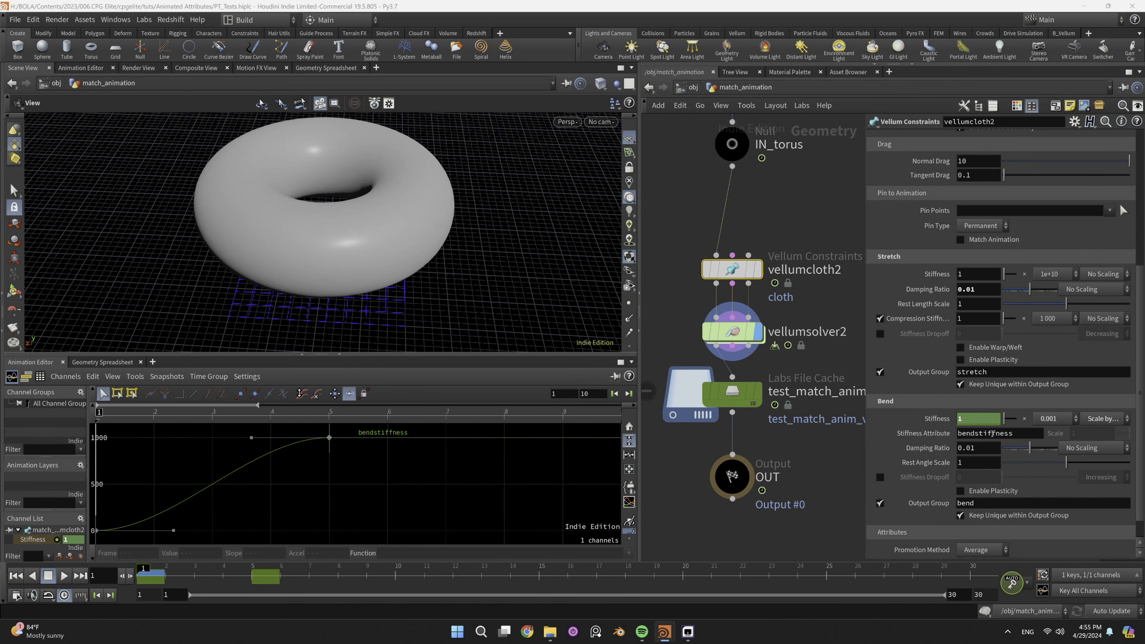
- Examine the attribcreate1 node's animated bendstiffness value, play the simulation and rewind to frame 1
{"action": "middle_click_drag", "start_coordinate": [752, 199], "coordinate": [728, 378]}
{"action": "left_click", "coordinate": [715, 194]}
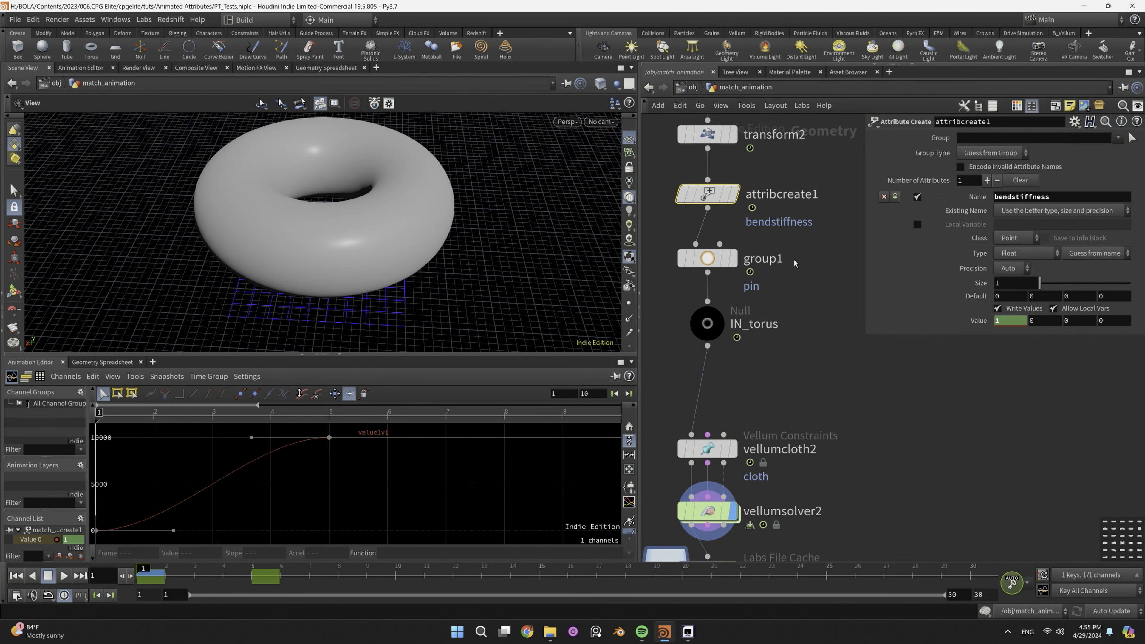
{"action": "left_click", "coordinate": [64, 577]}
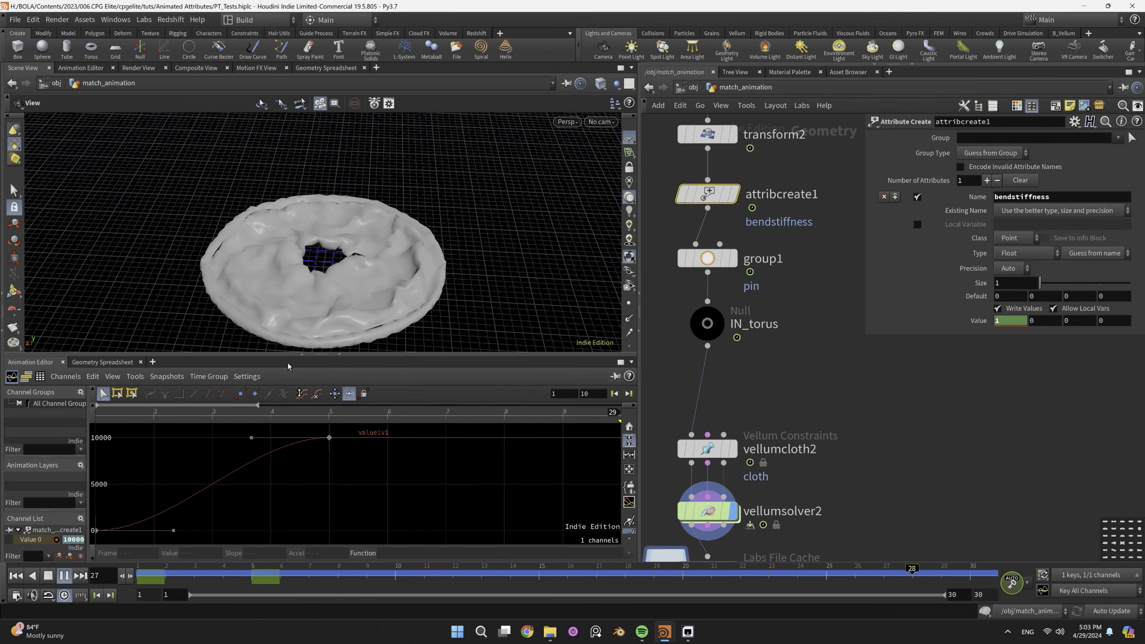
{"action": "left_click", "coordinate": [139, 582]}
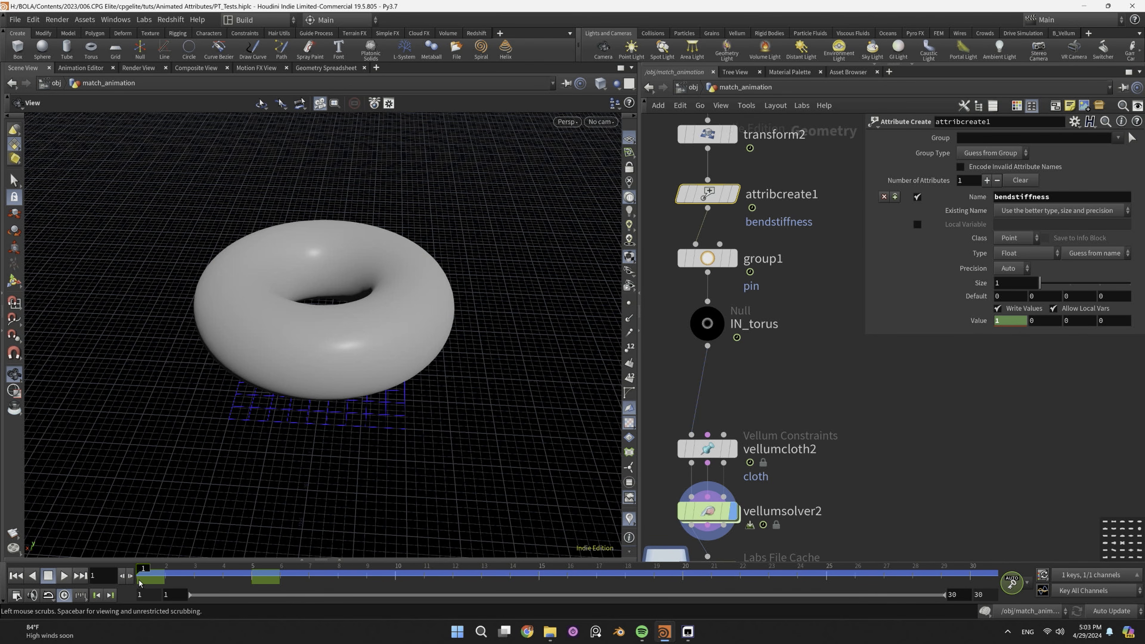
- Pin vellumcloth2's pin group with pin type Stopped and Match Animation enabled, and play the simulation
{"action": "left_click", "coordinate": [710, 449]}
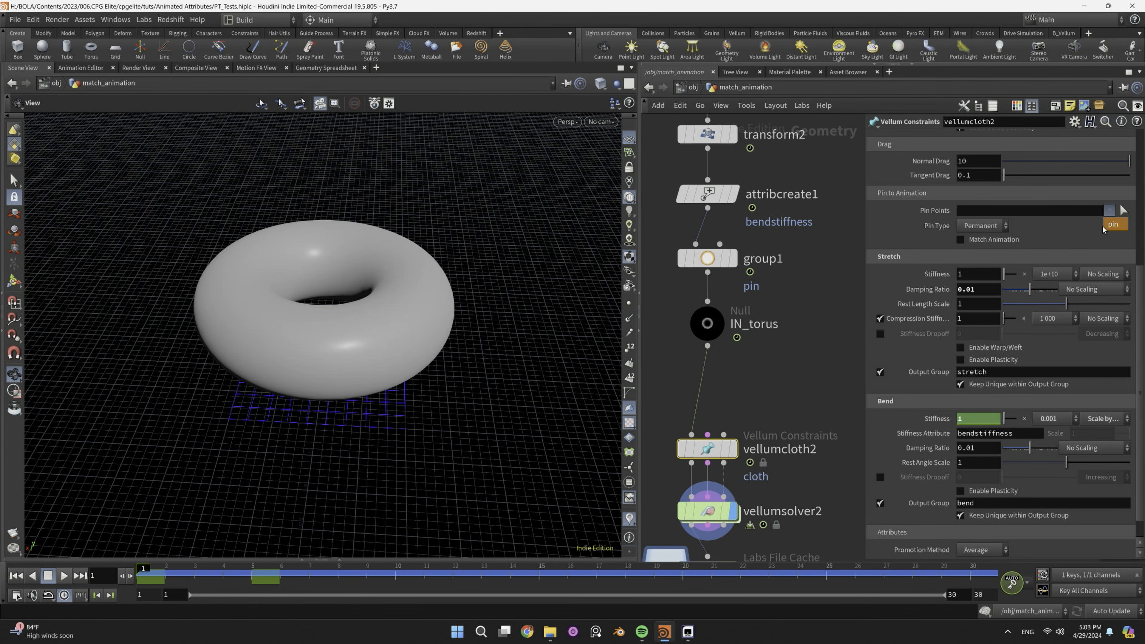
{"action": "left_click", "coordinate": [1111, 224]}
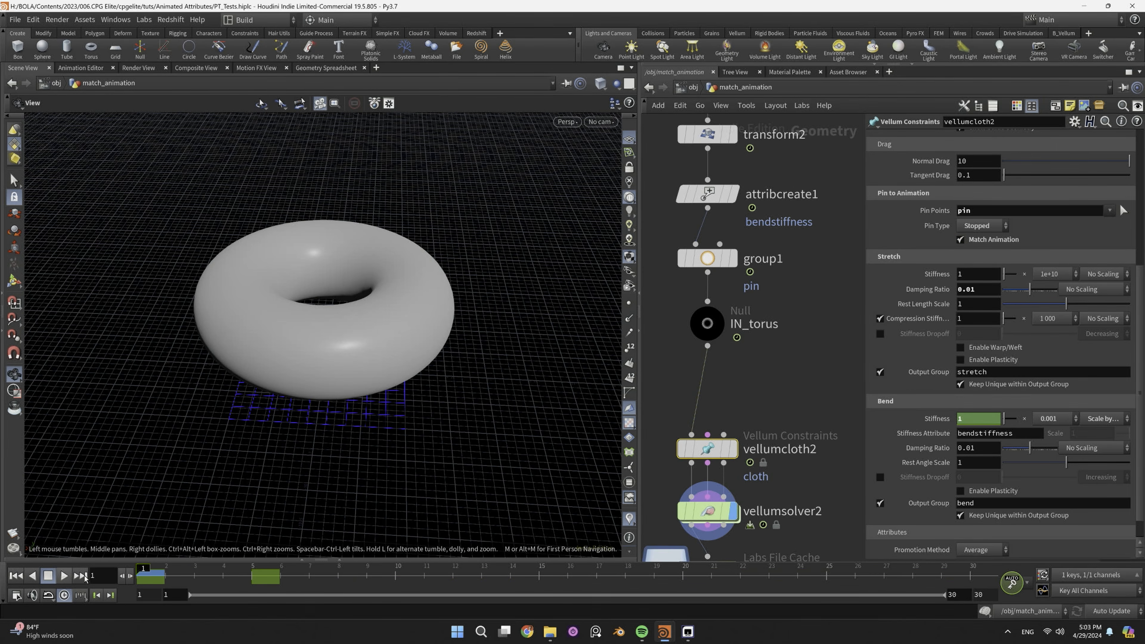
{"action": "left_click", "coordinate": [64, 577]}
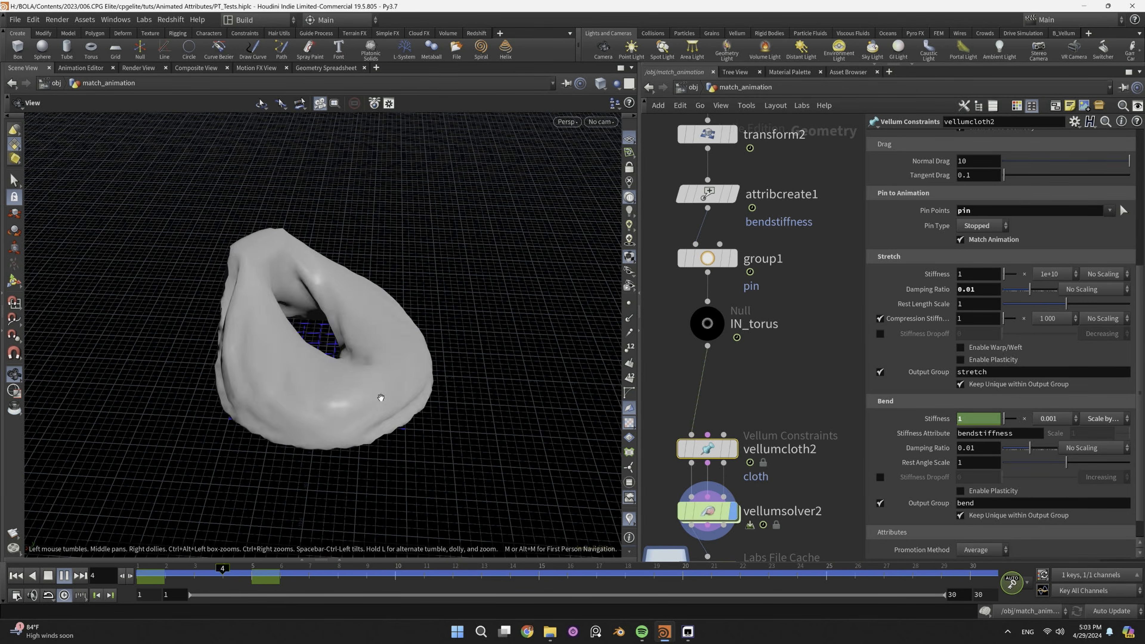
{"action": "left_click", "coordinate": [731, 258]}
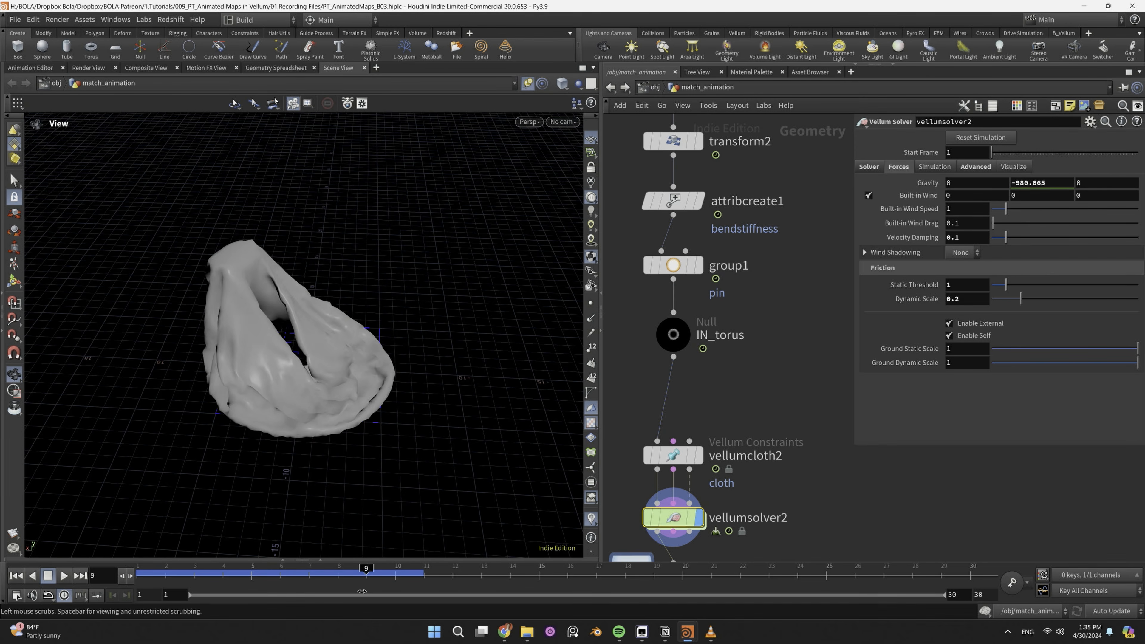
- Go to frame 10 and add a Vellum Constraint Properties node wired into the FORCE output inside vellumsolver2
{"action": "left_click_drag", "start_coordinate": [362, 592], "coordinate": [395, 589]}
{"action": "double_click", "coordinate": [674, 518]}
{"action": "left_click", "coordinate": [674, 461]}
{"action": "key", "text": "Tab"}
{"action": "type", "text": "vellum con"}
{"action": "key", "text": "Return"}
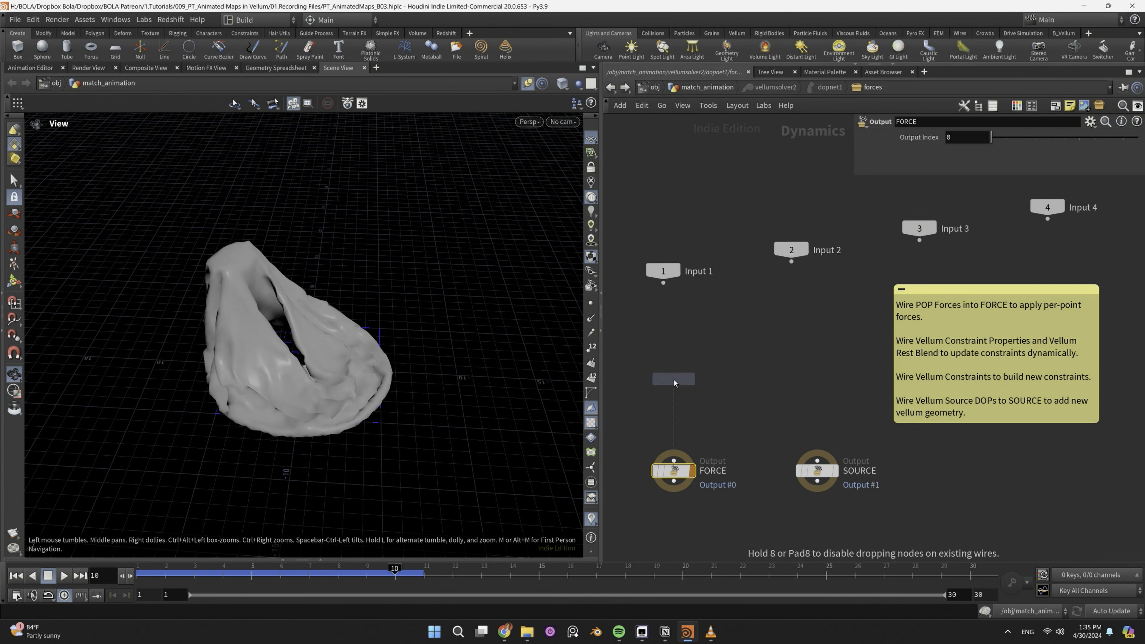
{"action": "left_click", "coordinate": [674, 380]}
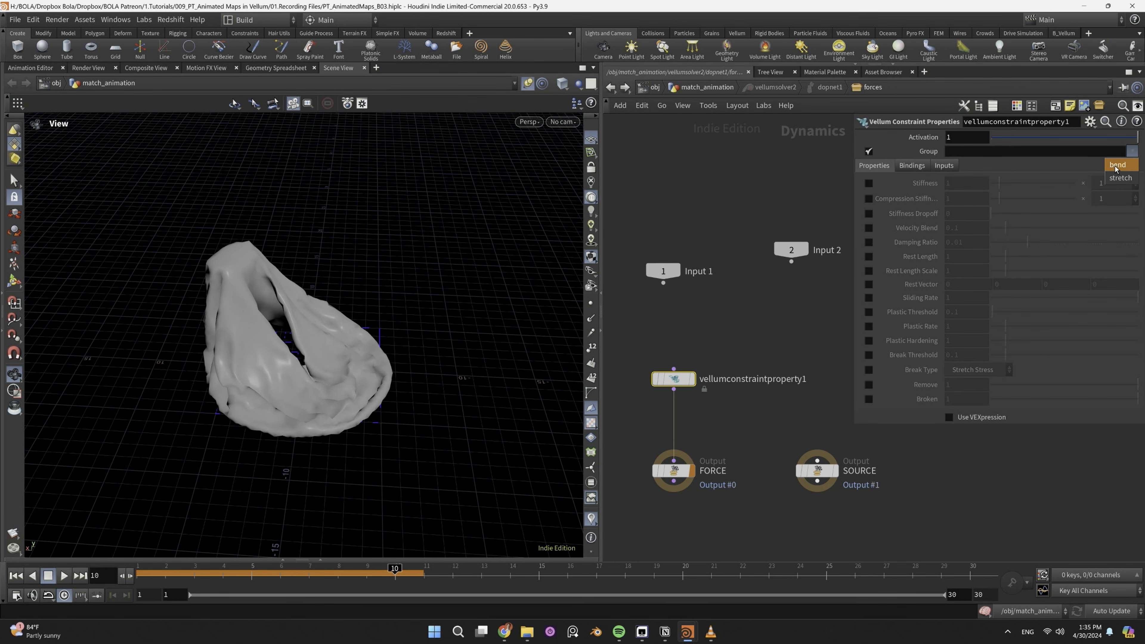
- Limit the constraint properties to the bend group, enable the Stiffness override and play the simulation
{"action": "left_click", "coordinate": [1115, 165]}
{"action": "left_click", "coordinate": [868, 183]}
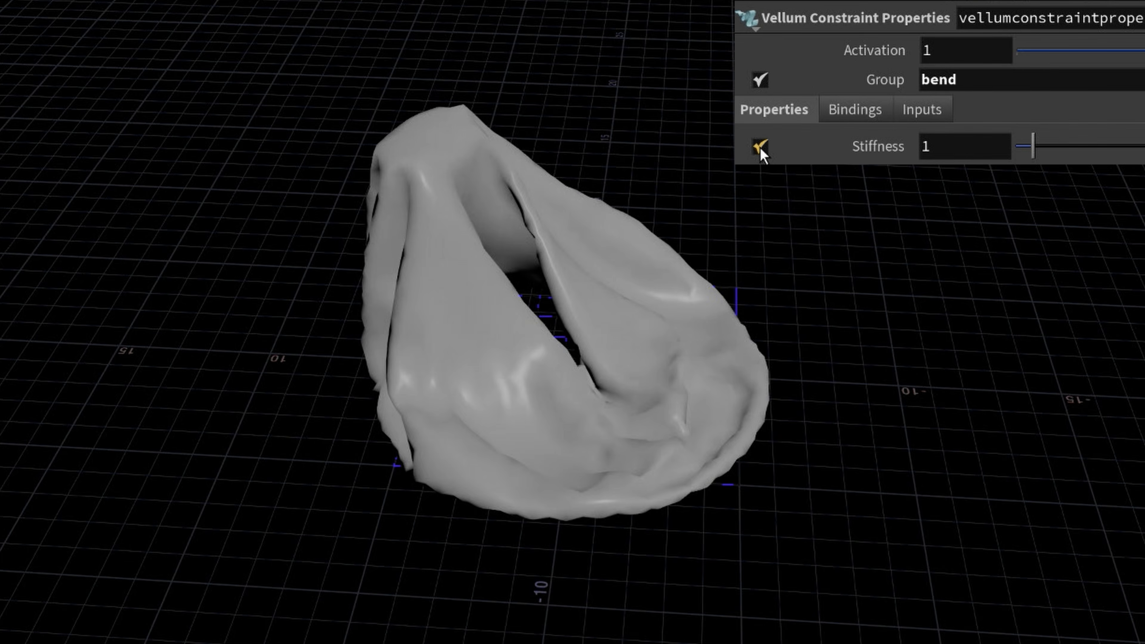
{"action": "left_click", "coordinate": [65, 575]}
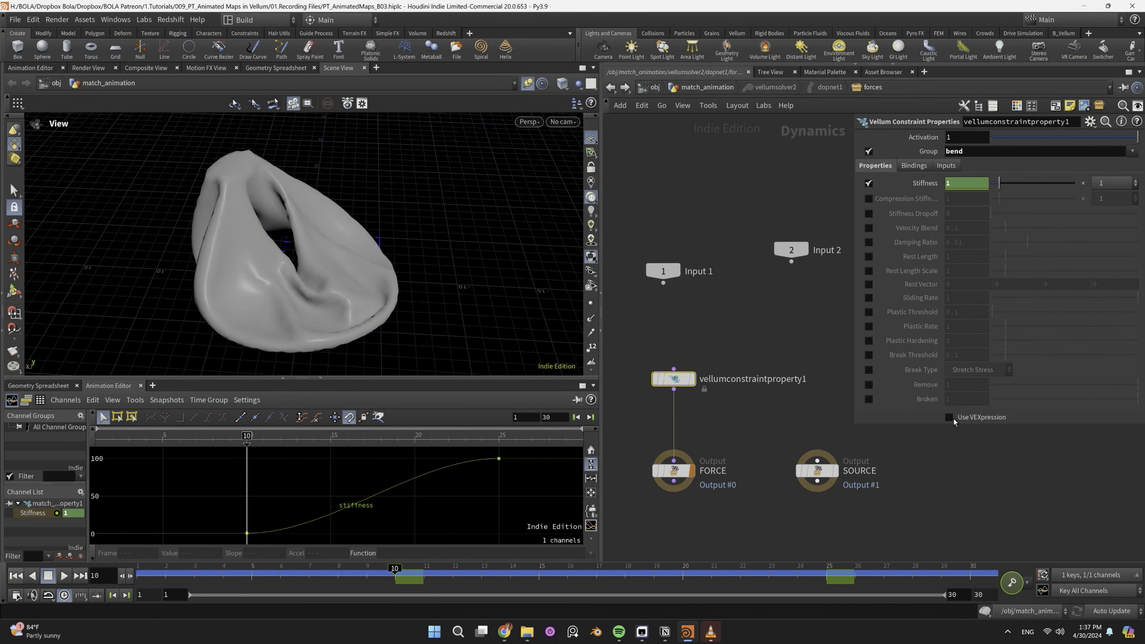
- Enable Use VEXpression on vellumconstraintproperty1 and open the VEXpression presets
{"action": "left_click", "coordinate": [950, 418]}
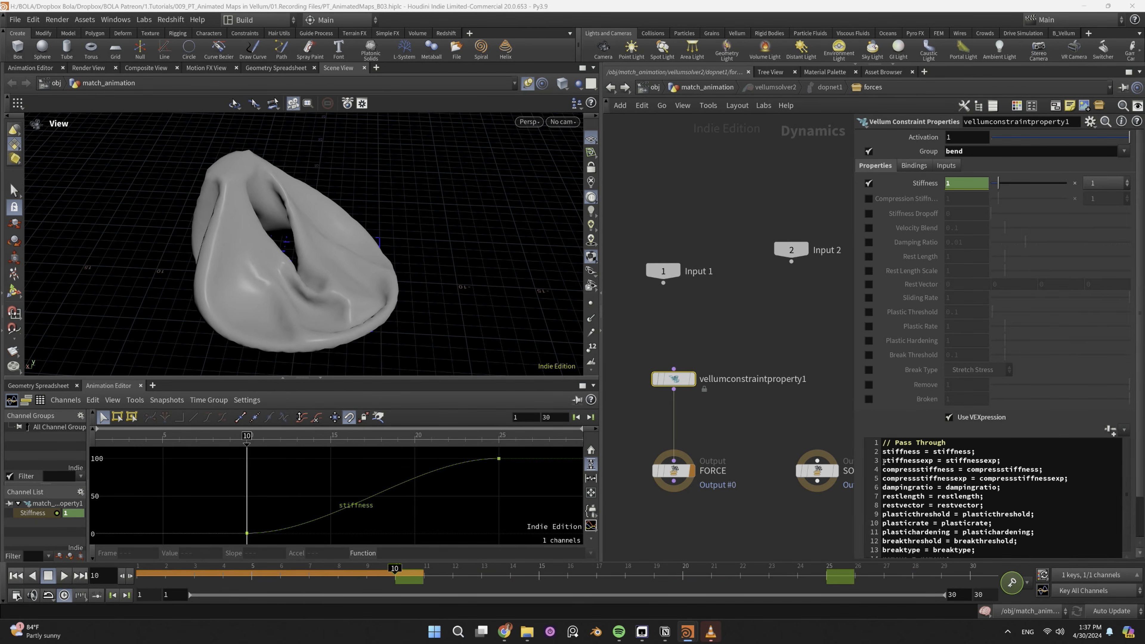
{"action": "left_click", "coordinate": [1110, 444]}
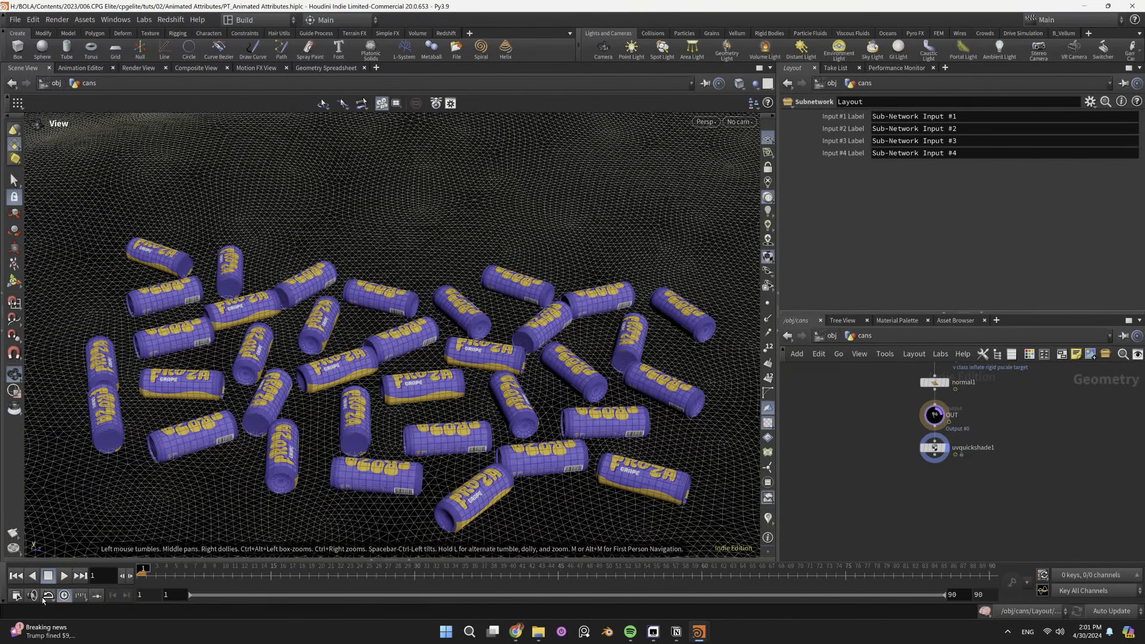
- Play the cans animation in the cans network and return to frame 1
{"action": "left_click", "coordinate": [65, 575]}
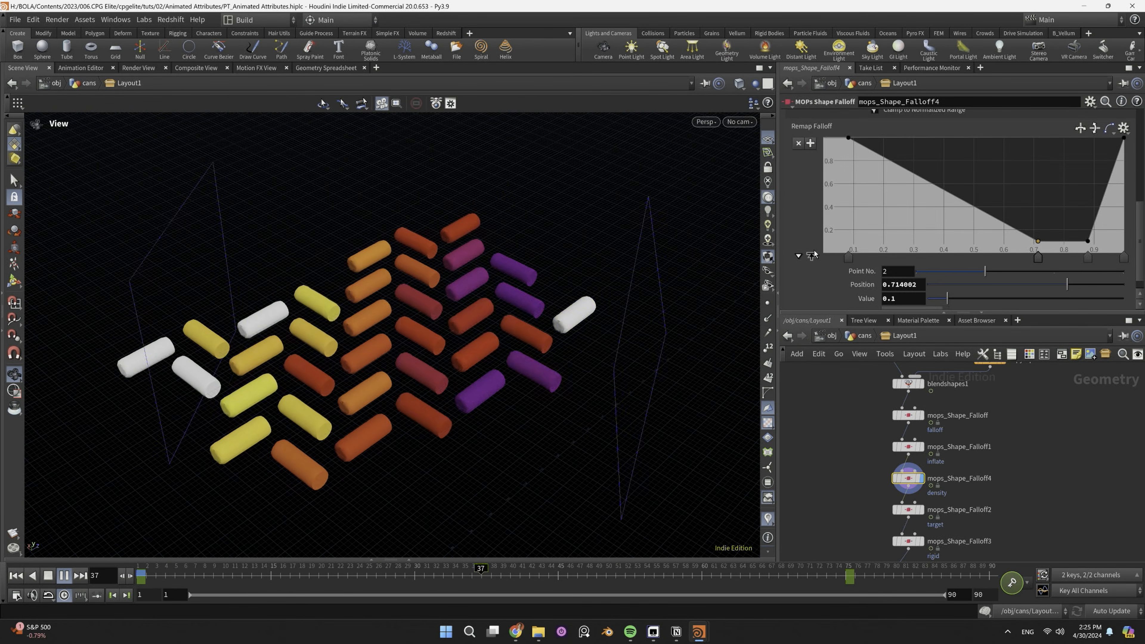
{"action": "scroll", "coordinate": [816, 254], "scroll_direction": "down", "scroll_amount": 1}
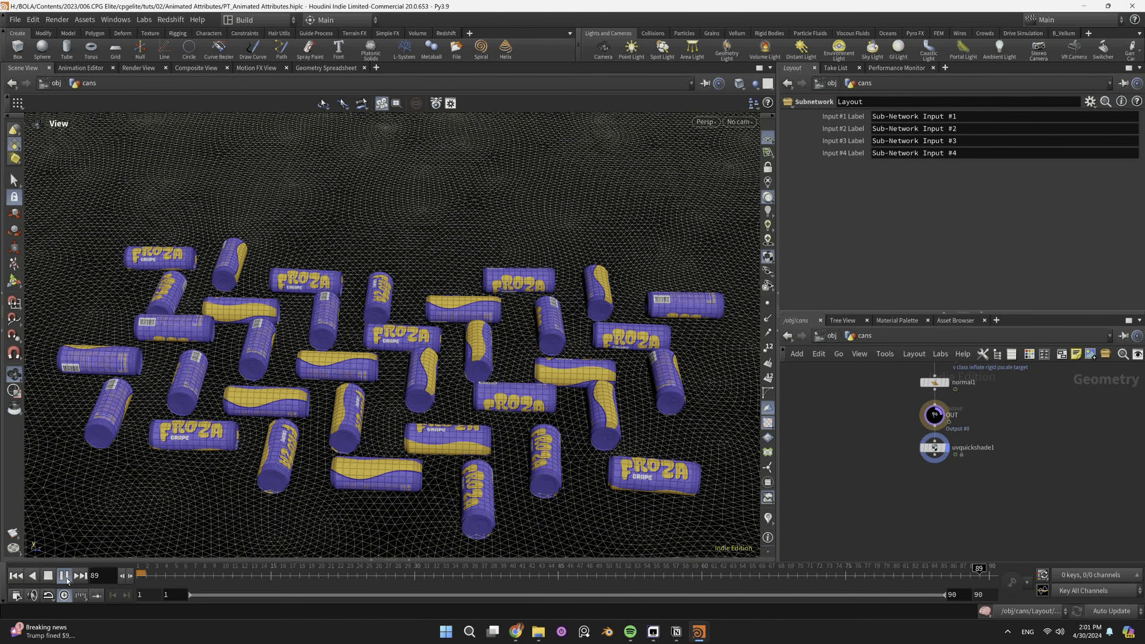
{"action": "left_click", "coordinate": [65, 577]}
{"action": "left_click", "coordinate": [136, 579]}
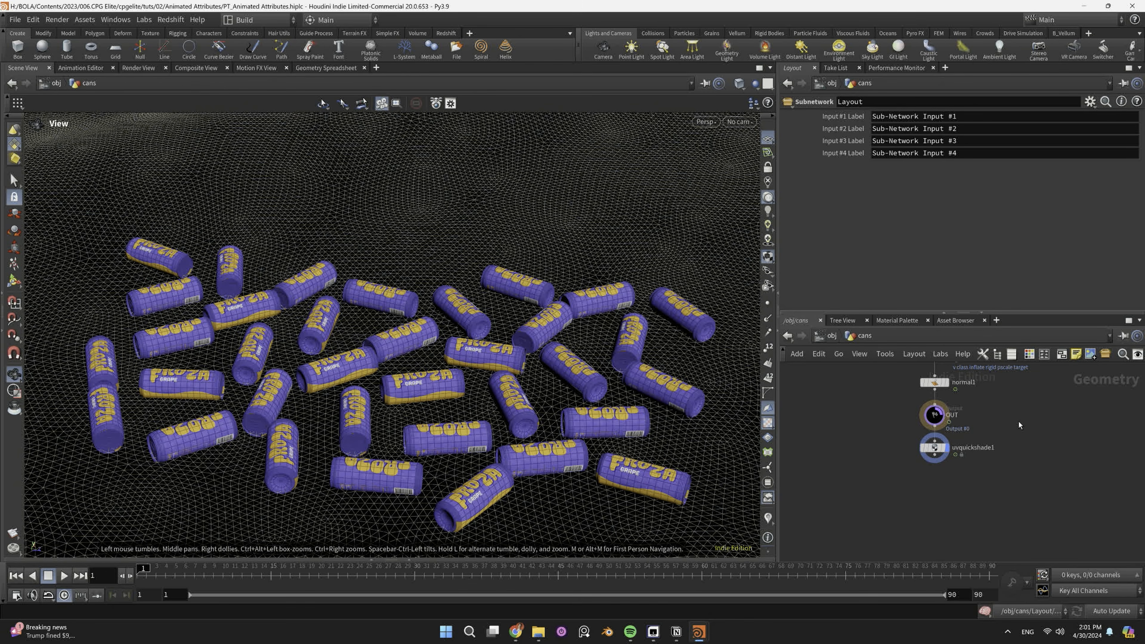
- Display the file_can geometry in the cans network and frame it in the viewport
{"action": "scroll", "coordinate": [1017, 426], "scroll_direction": "down", "scroll_amount": 4}
{"action": "middle_click_drag", "start_coordinate": [1017, 426], "coordinate": [952, 492]}
{"action": "scroll", "coordinate": [958, 413], "scroll_direction": "up", "scroll_amount": 5}
{"action": "left_click", "coordinate": [977, 411]}
{"action": "key", "text": "space+g"}
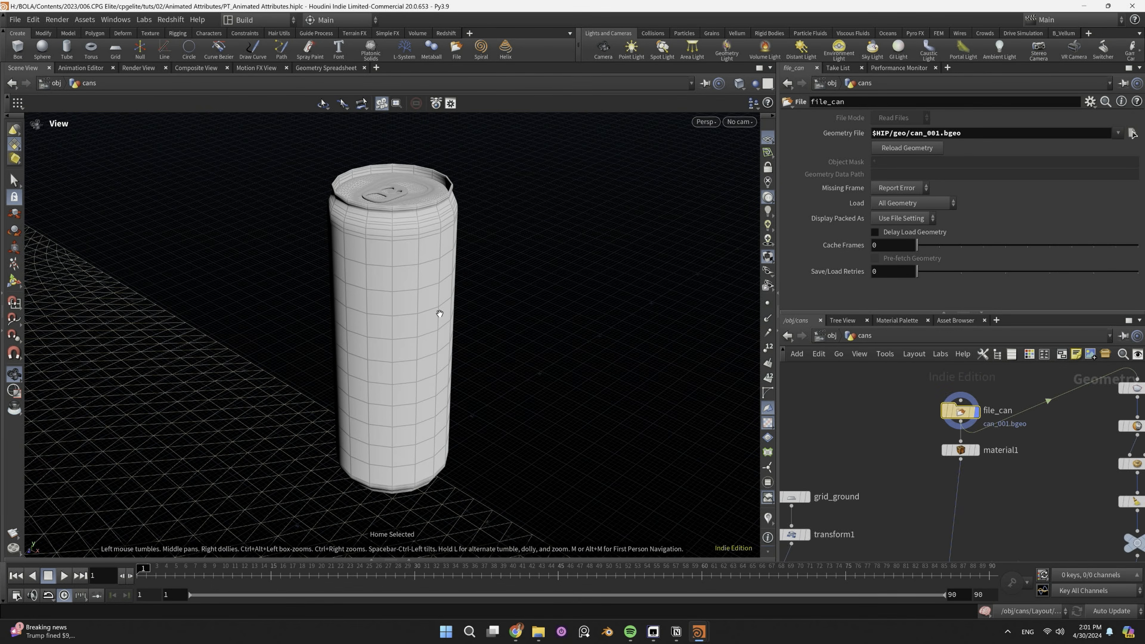
- Display the merged can pattern from merge1 inside the Layout subnetwork
{"action": "scroll", "coordinate": [985, 510], "scroll_direction": "down", "scroll_amount": 5}
{"action": "middle_click_drag", "start_coordinate": [998, 525], "coordinate": [971, 473]}
{"action": "scroll", "coordinate": [952, 487], "scroll_direction": "up", "scroll_amount": 5}
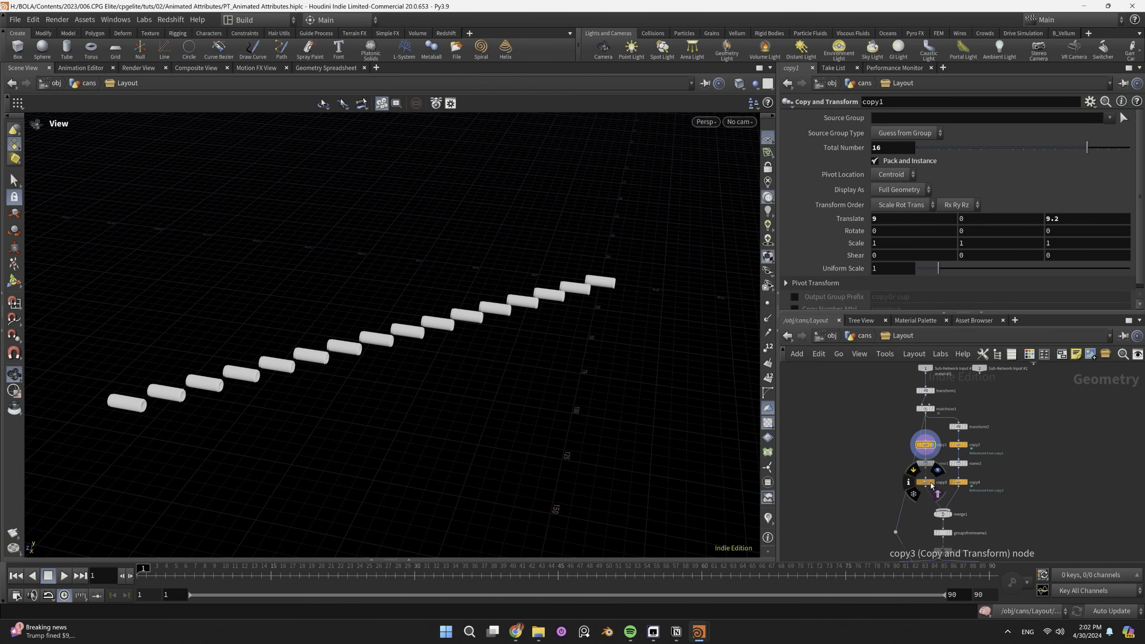
{"action": "left_click", "coordinate": [932, 485]}
{"action": "left_click", "coordinate": [957, 506]}
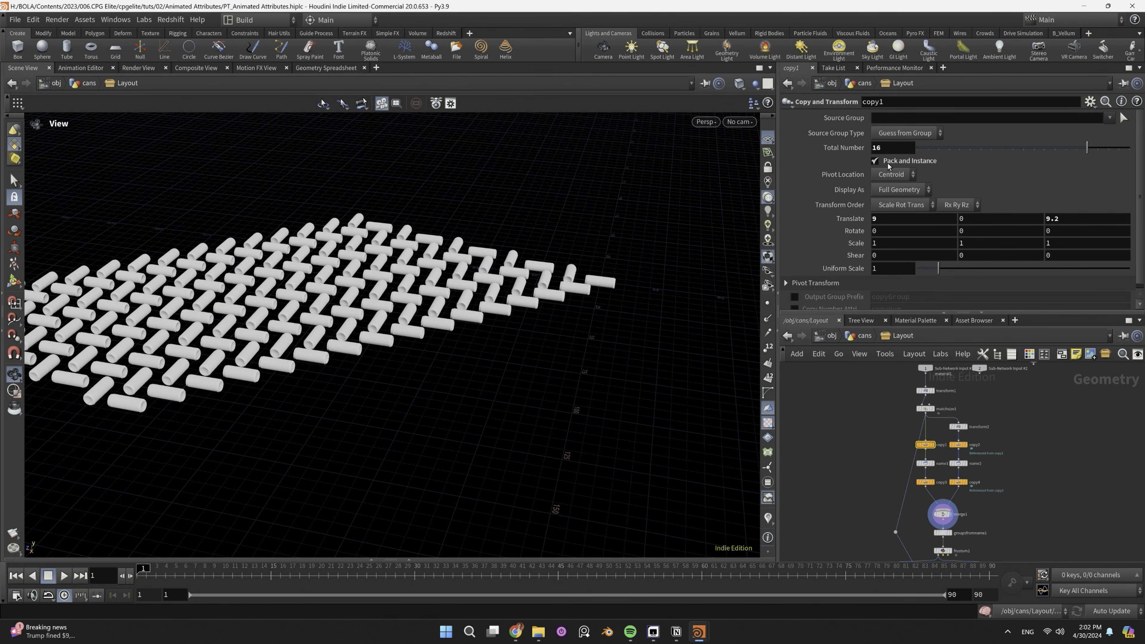
{"action": "middle_click_drag", "start_coordinate": [536, 288], "coordinate": [661, 327]}
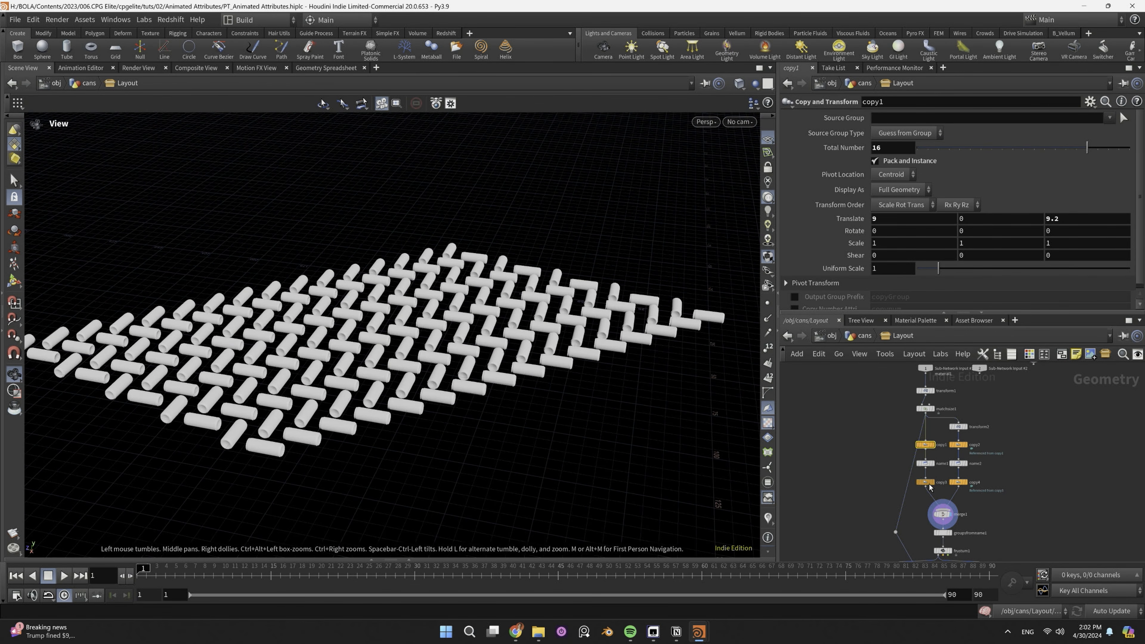
- Display the frustum1 node and examine how the camera frustum culls the can layout
{"action": "middle_click_drag", "start_coordinate": [979, 526], "coordinate": [963, 420]}
{"action": "left_click", "coordinate": [935, 445]}
{"action": "left_click", "coordinate": [928, 445]}
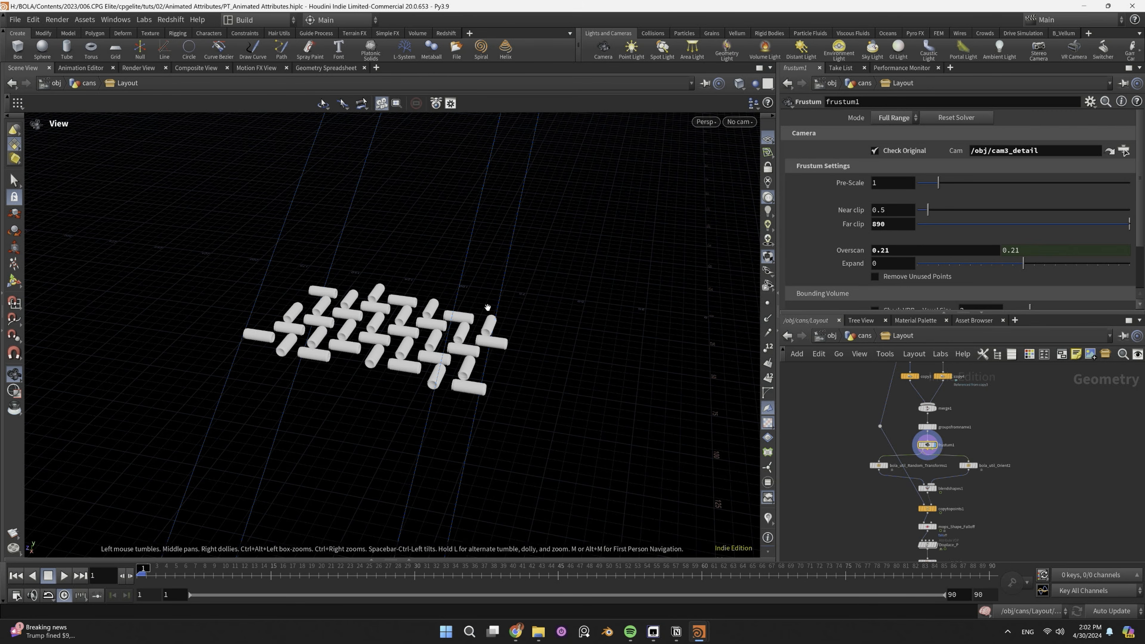
{"action": "scroll", "coordinate": [473, 293], "scroll_direction": "down", "scroll_amount": 8}
{"action": "left_click_drag", "start_coordinate": [475, 271], "coordinate": [341, 344]}
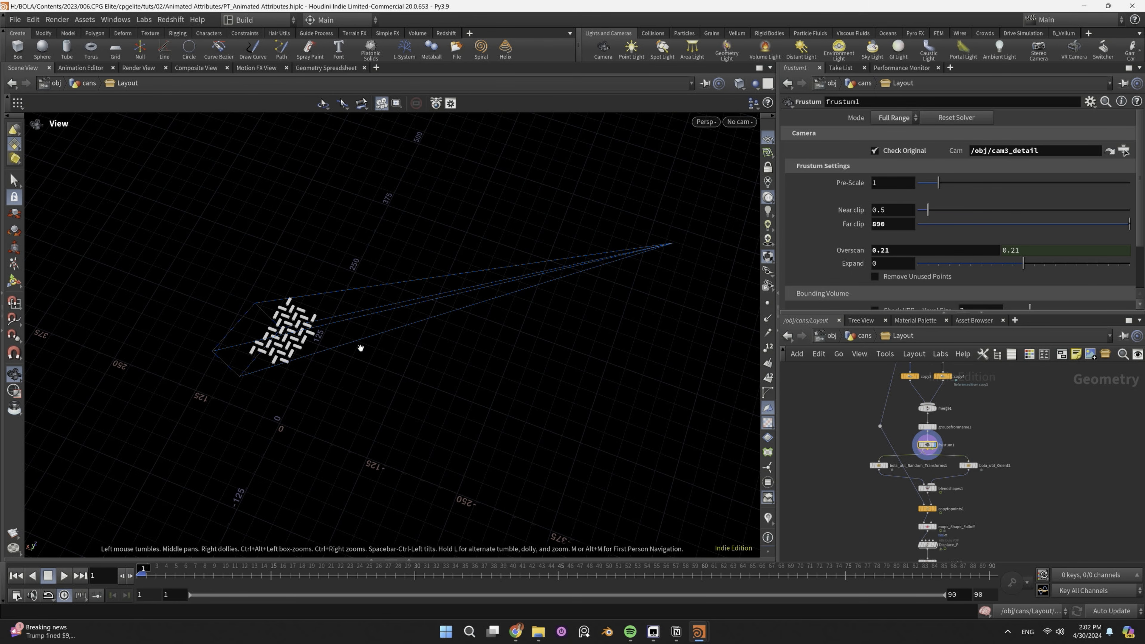
- Check the bola_util_Random_Transforms1 settings and display the randomly rotated cans at copytopoints1
{"action": "scroll", "coordinate": [884, 467], "scroll_direction": "up", "scroll_amount": 6}
{"action": "left_click", "coordinate": [891, 458]}
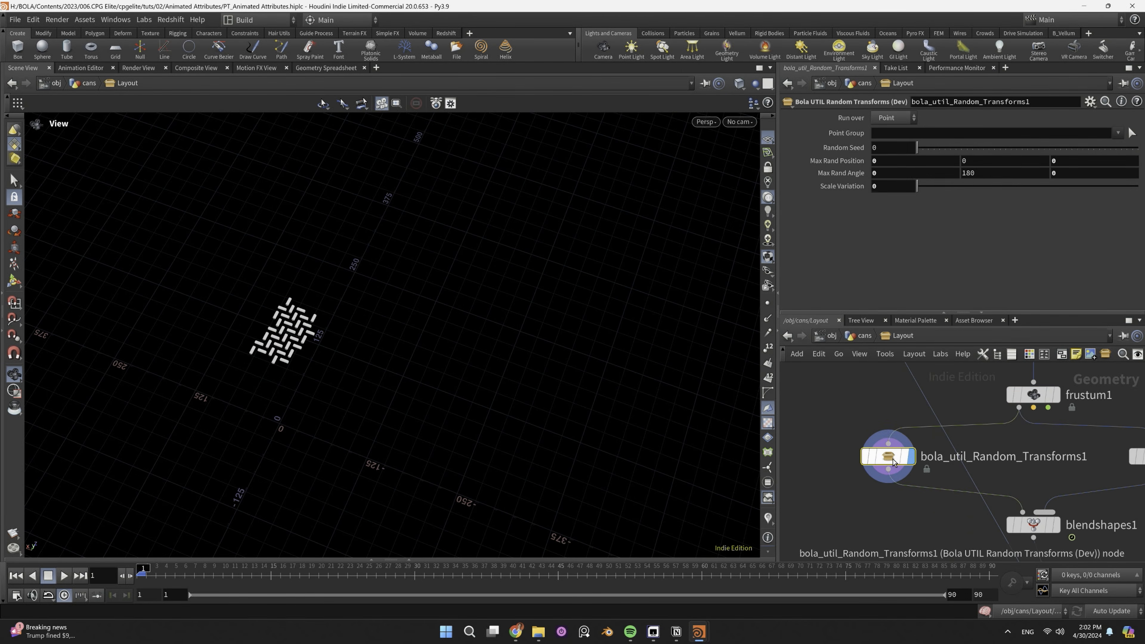
{"action": "middle_click_drag", "start_coordinate": [979, 531], "coordinate": [928, 481]}
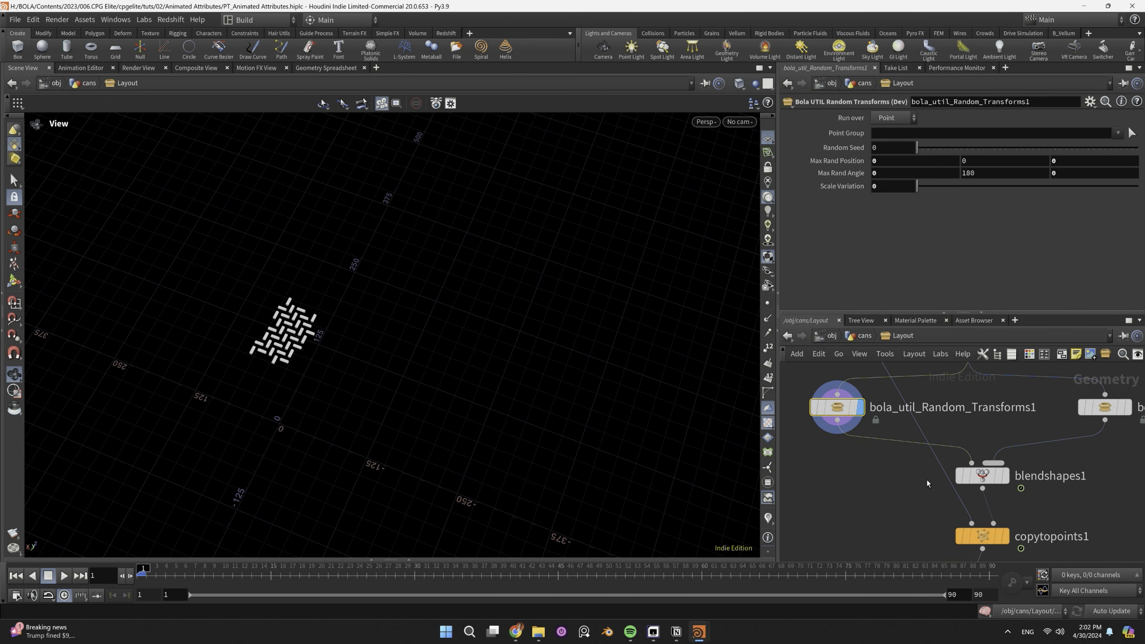
{"action": "left_click", "coordinate": [1011, 513]}
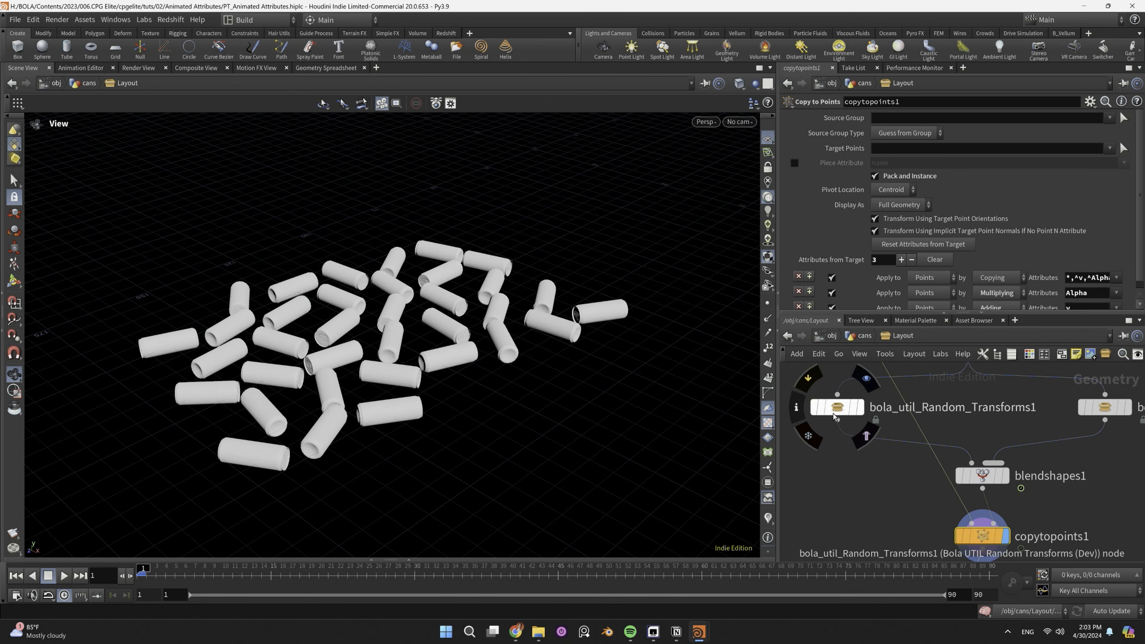
- Compare the point attributes of bola_util_Random_Transforms1 and copytopoints1 in the geometry spreadsheet, including orient
{"action": "left_click", "coordinate": [797, 408]}
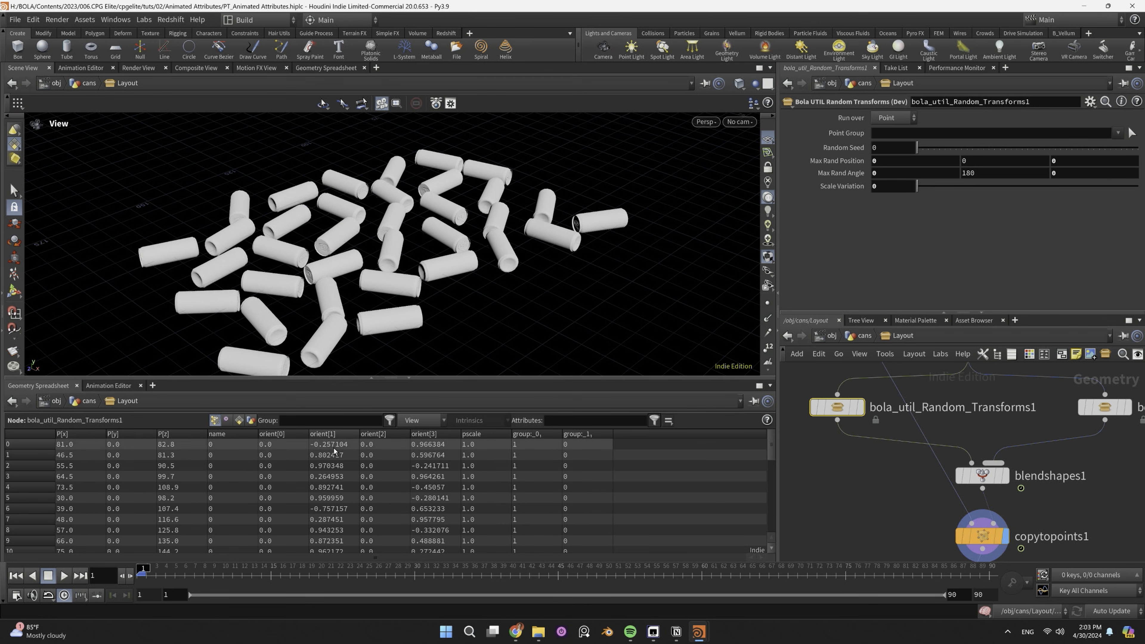
{"action": "mouse_move", "coordinate": [986, 544]}
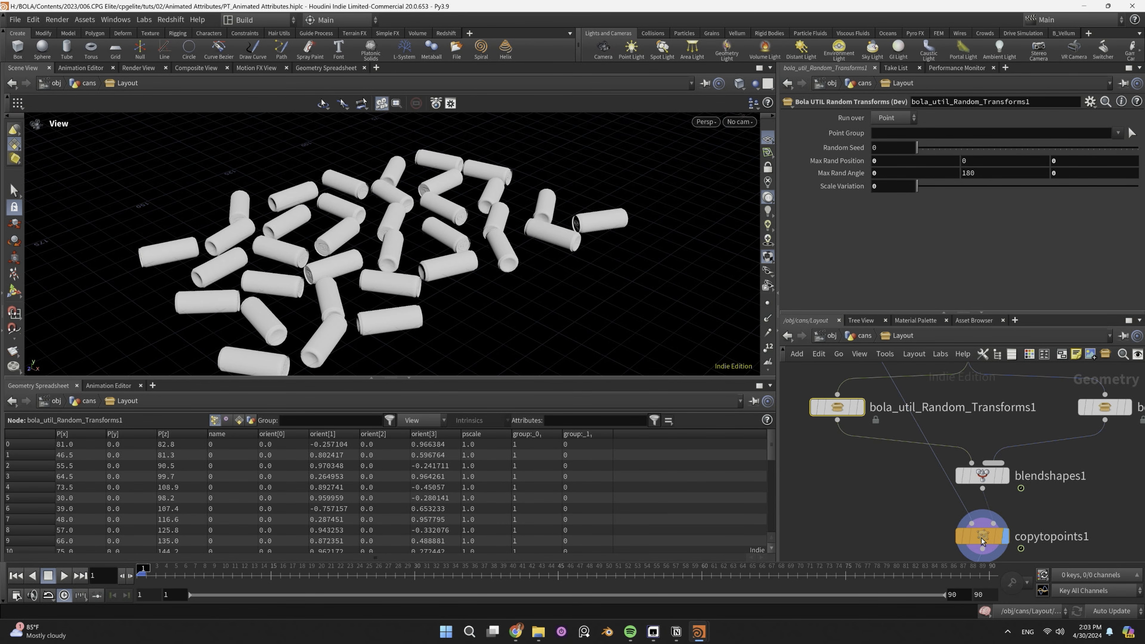
{"action": "left_click", "coordinate": [983, 540]}
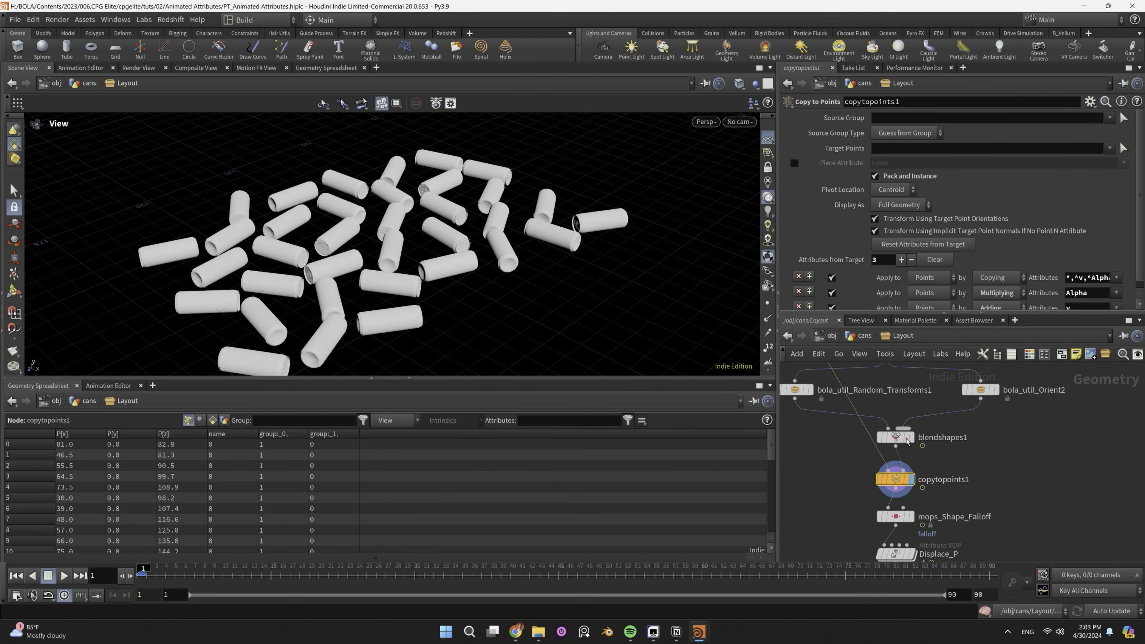
- Examine the blend1 animation curve of blendshapes1 and scrub to frame 14
{"action": "left_click", "coordinate": [908, 441]}
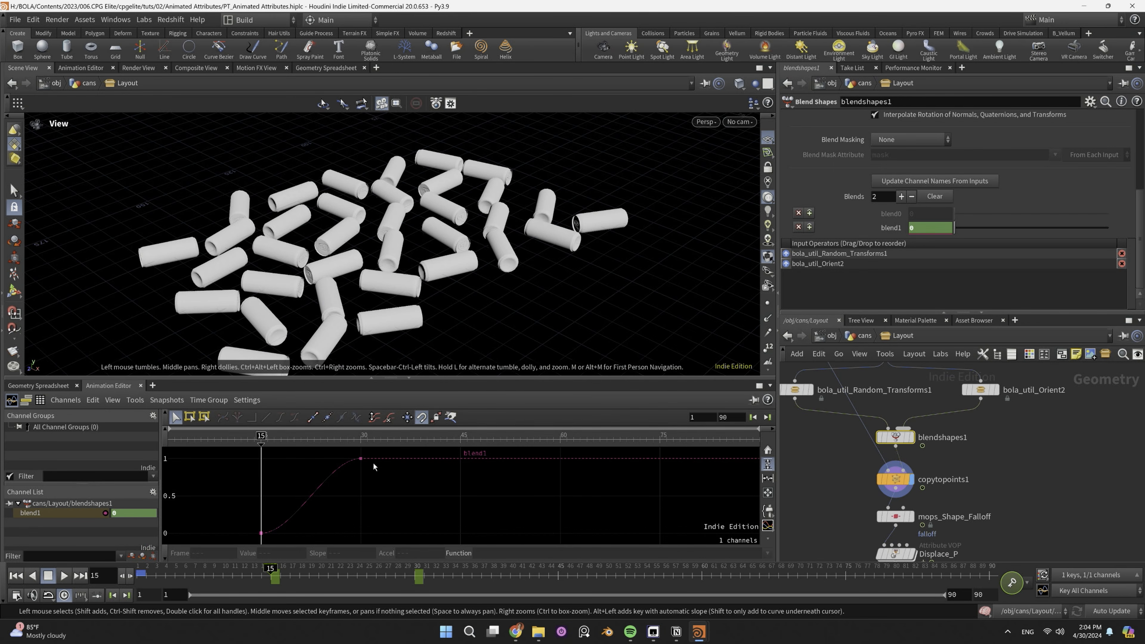
{"action": "mouse_move", "coordinate": [269, 568]}
{"action": "left_mouse_down"}
{"action": "mouse_move", "coordinate": [419, 575]}
{"action": "mouse_move", "coordinate": [264, 575]}
{"action": "left_mouse_up"}
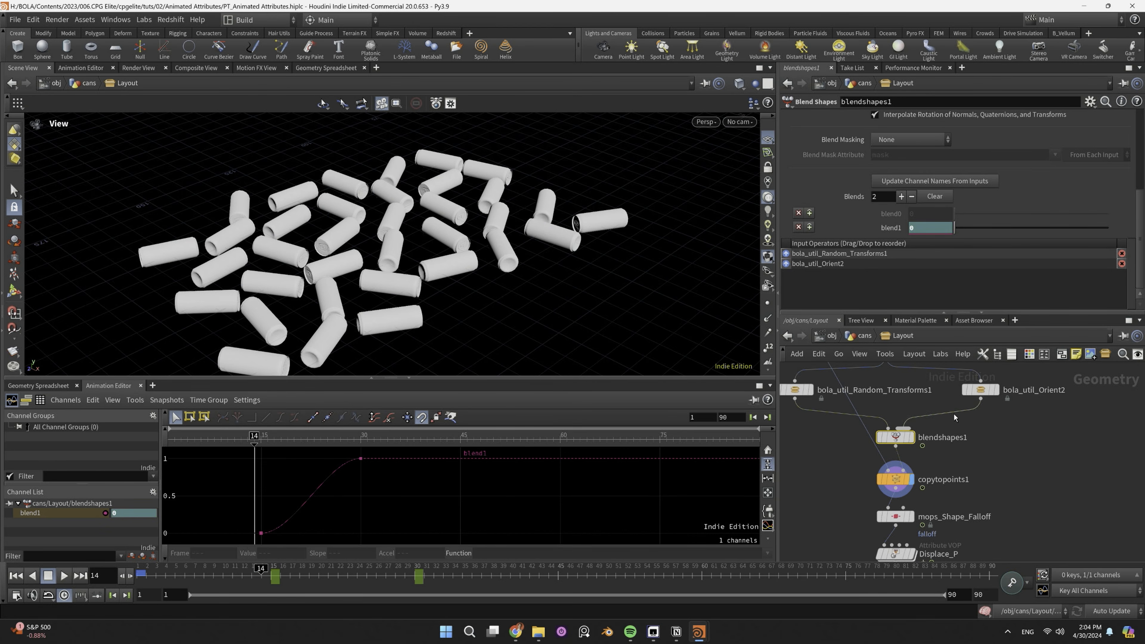
- Compare the point attributes of bola_util_Orient2 and frustum1 in the geometry spreadsheet, checking for orient
{"action": "left_click", "coordinate": [47, 387]}
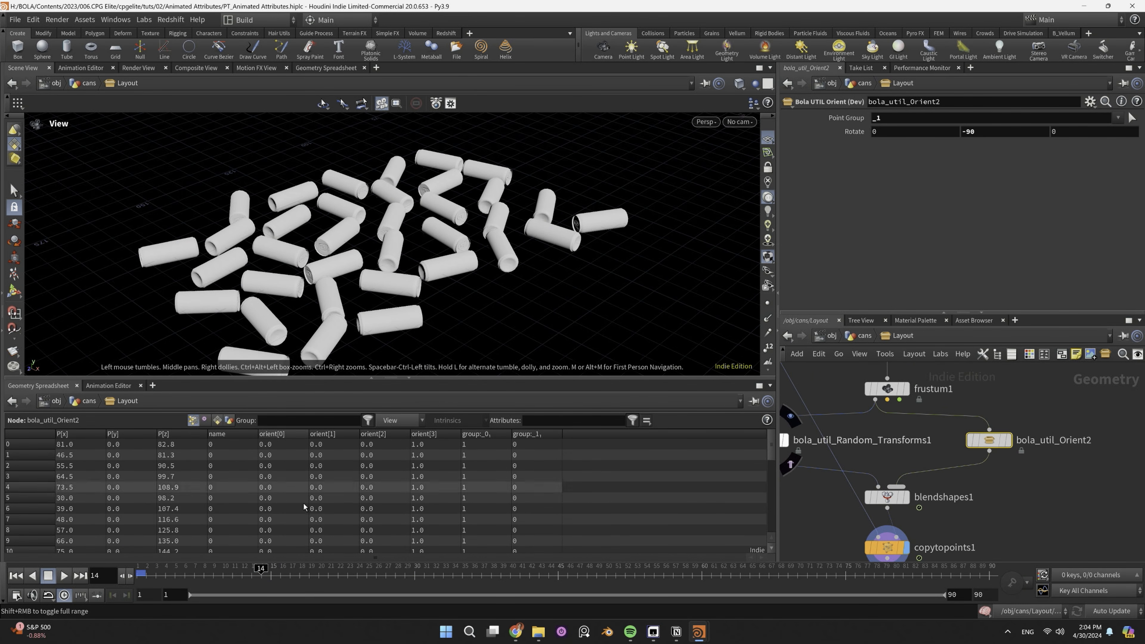
{"action": "left_click", "coordinate": [890, 395]}
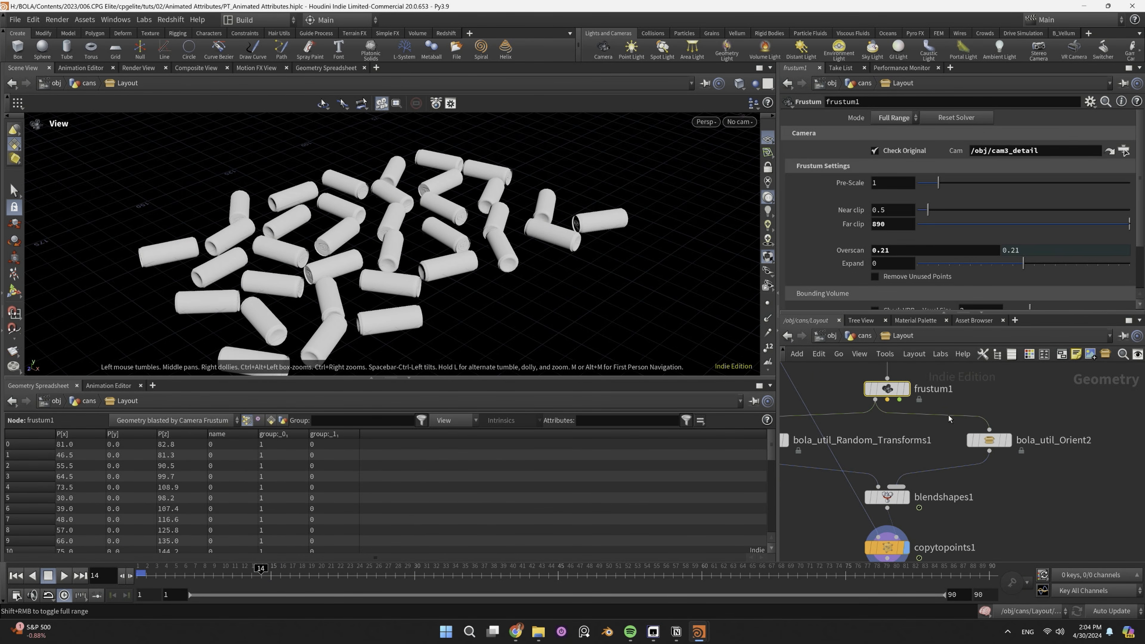
{"action": "left_click", "coordinate": [990, 440]}
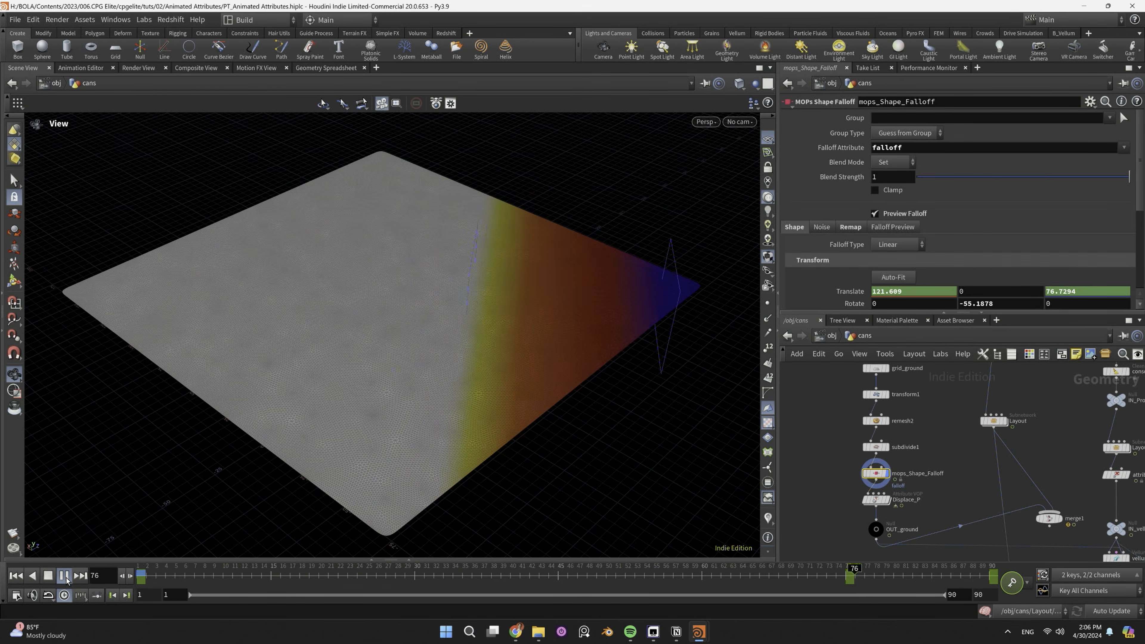
- Stop the ground falloff playback and try a displacement amount of 20 on the Displace_P node
{"action": "left_click", "coordinate": [64, 576]}
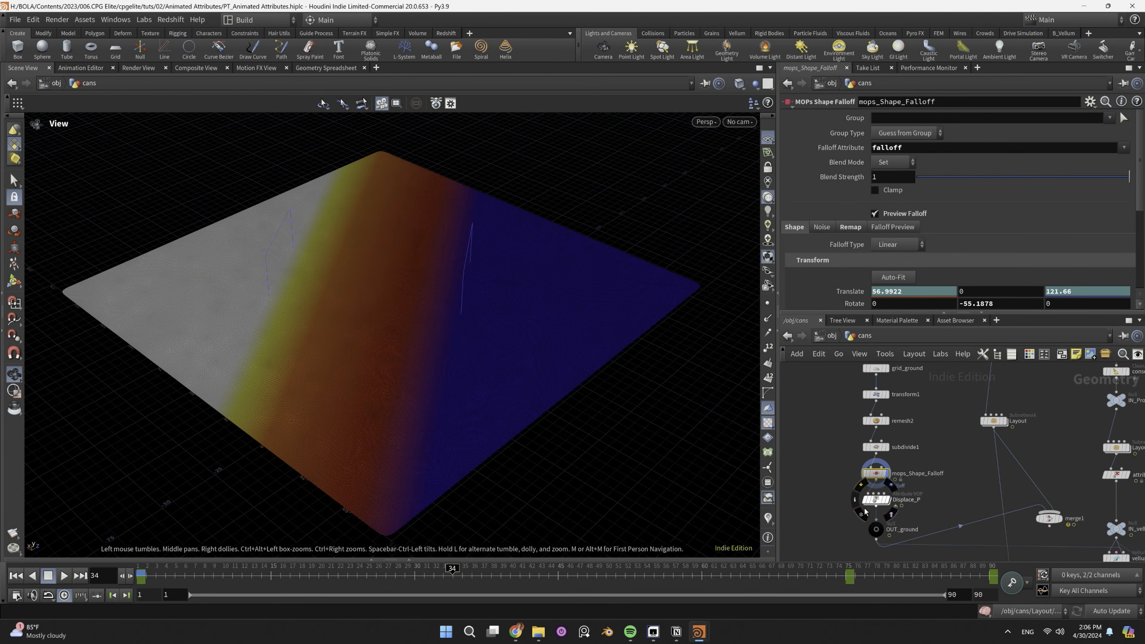
{"action": "scroll", "coordinate": [891, 490], "scroll_direction": "up", "scroll_amount": 3}
{"action": "left_click", "coordinate": [875, 498]}
{"action": "middle_click_drag", "start_coordinate": [897, 303], "coordinate": [922, 273]}
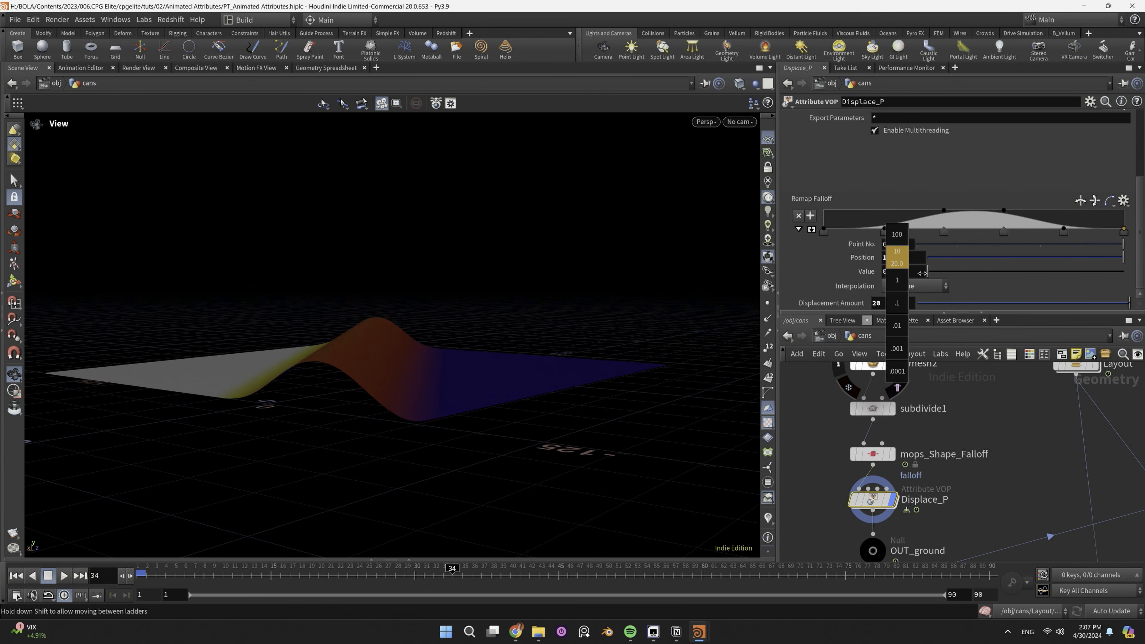
{"action": "key", "text": "ctrl+z"}
- Copy mops_Shape_Falloff and Displace_P into the Layout subnetwork, insert them after copytopoints1, and check unpack1
{"action": "left_click_drag", "start_coordinate": [898, 483], "coordinate": [868, 503]}
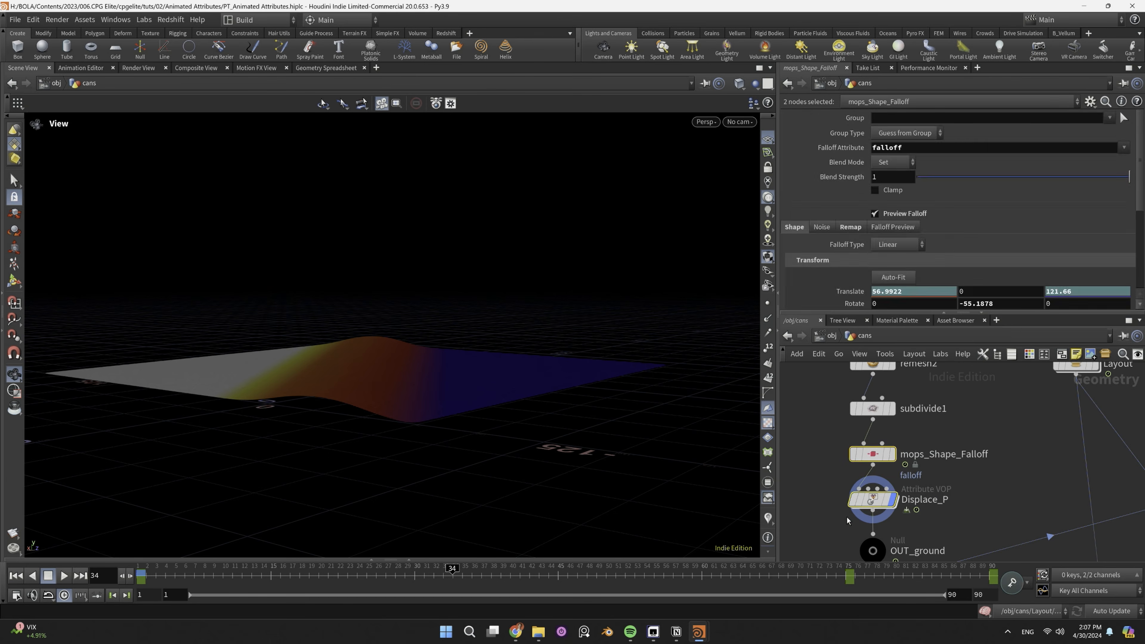
{"action": "key", "text": "ctrl+c"}
{"action": "middle_click_drag", "start_coordinate": [1029, 411], "coordinate": [964, 466]}
{"action": "left_click", "coordinate": [1013, 424]}
{"action": "double_click", "coordinate": [1019, 417]}
{"action": "key", "text": "ctrl+v"}
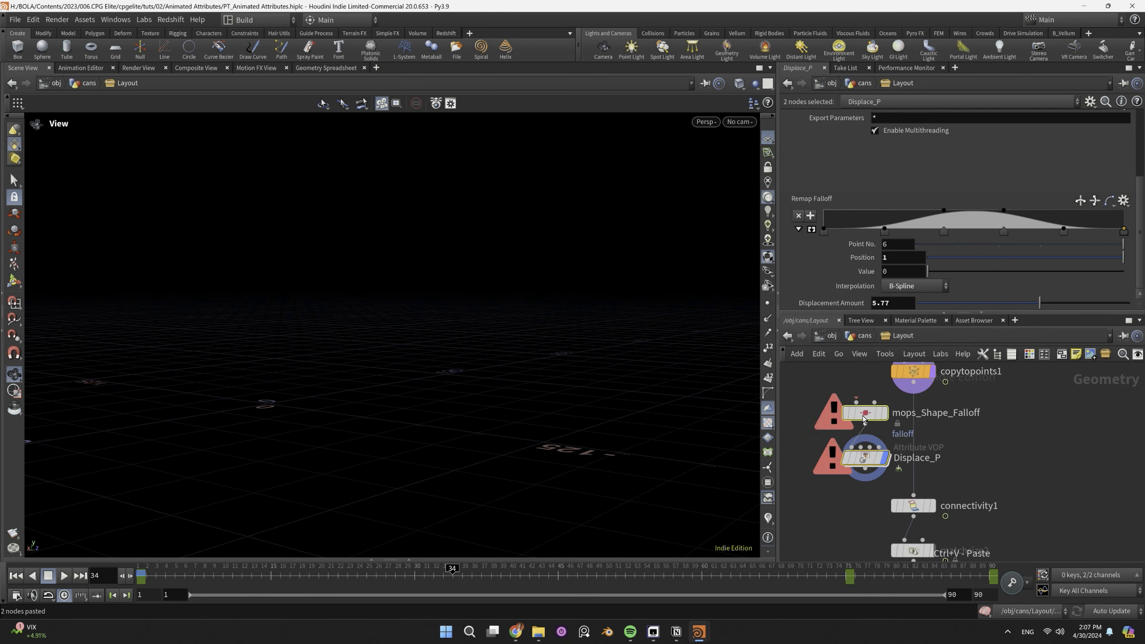
{"action": "left_click_drag", "start_coordinate": [866, 458], "coordinate": [919, 469]}
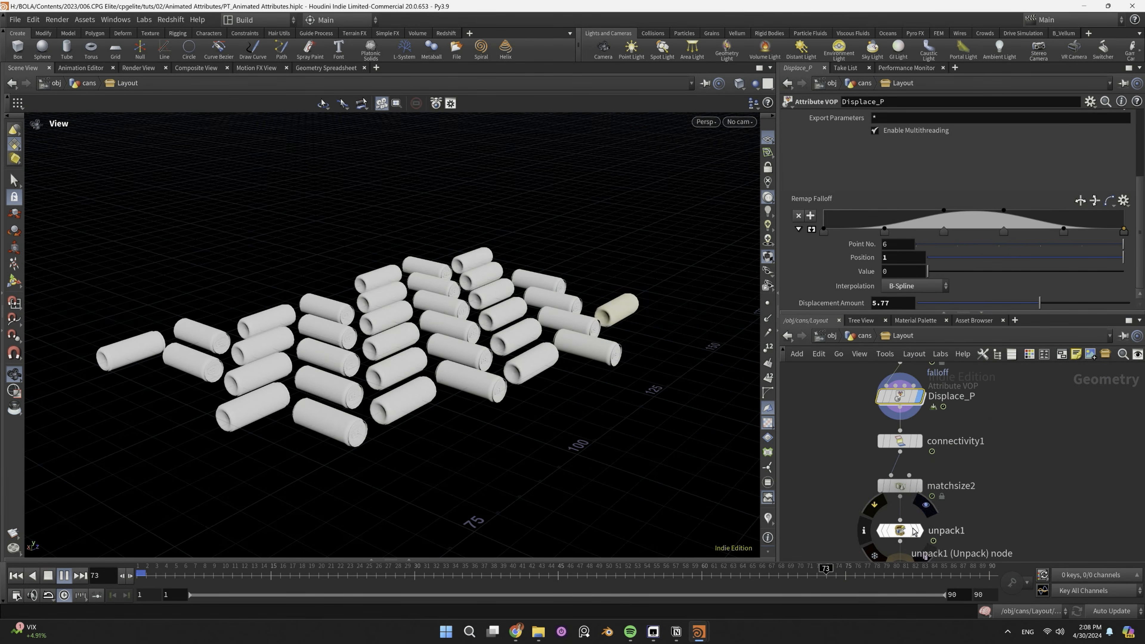
{"action": "left_click", "coordinate": [908, 531]}
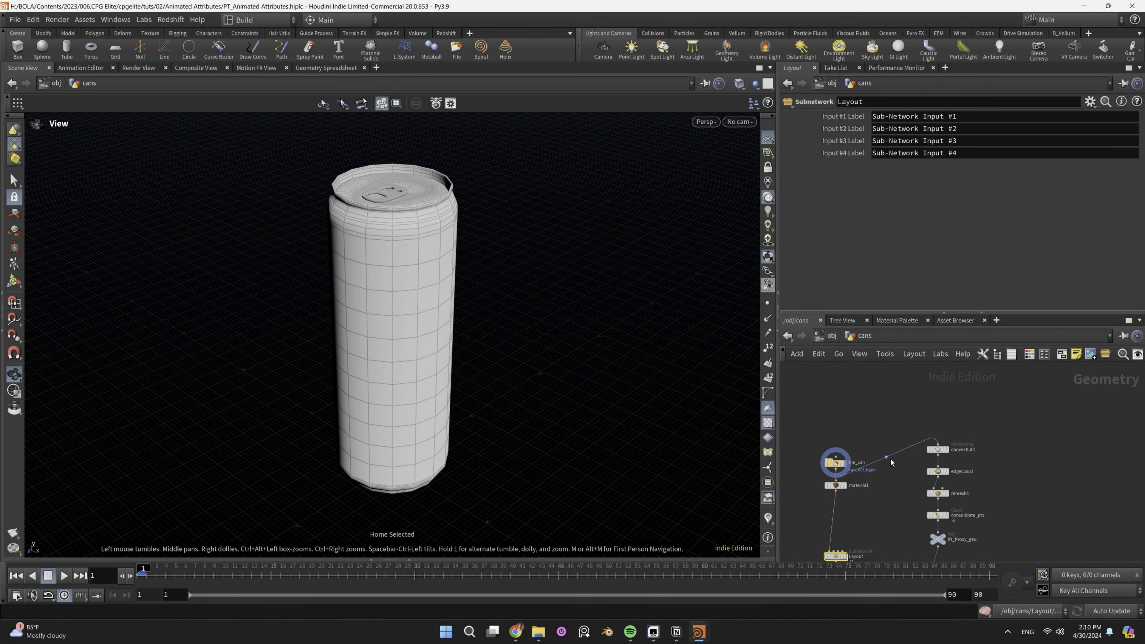
- Display the proxy can nodes one by one from convexhull1 to IN_Proxy_geo and examine the simplified mesh
{"action": "left_click", "coordinate": [965, 434]}
{"action": "middle_click_drag", "start_coordinate": [964, 484], "coordinate": [932, 444]}
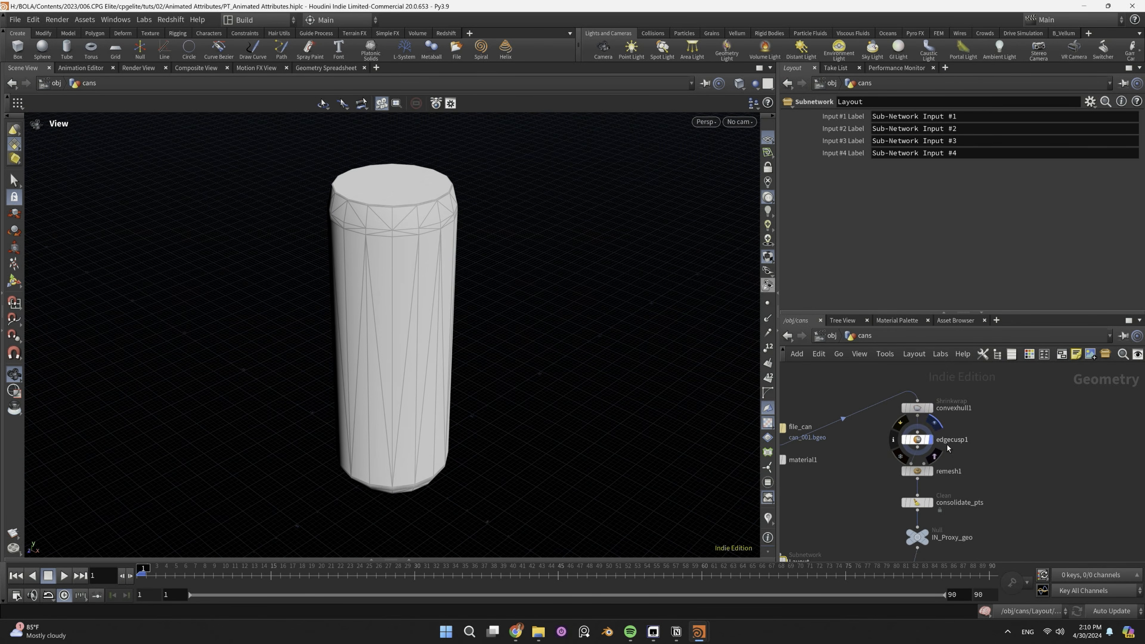
{"action": "left_click", "coordinate": [932, 457]}
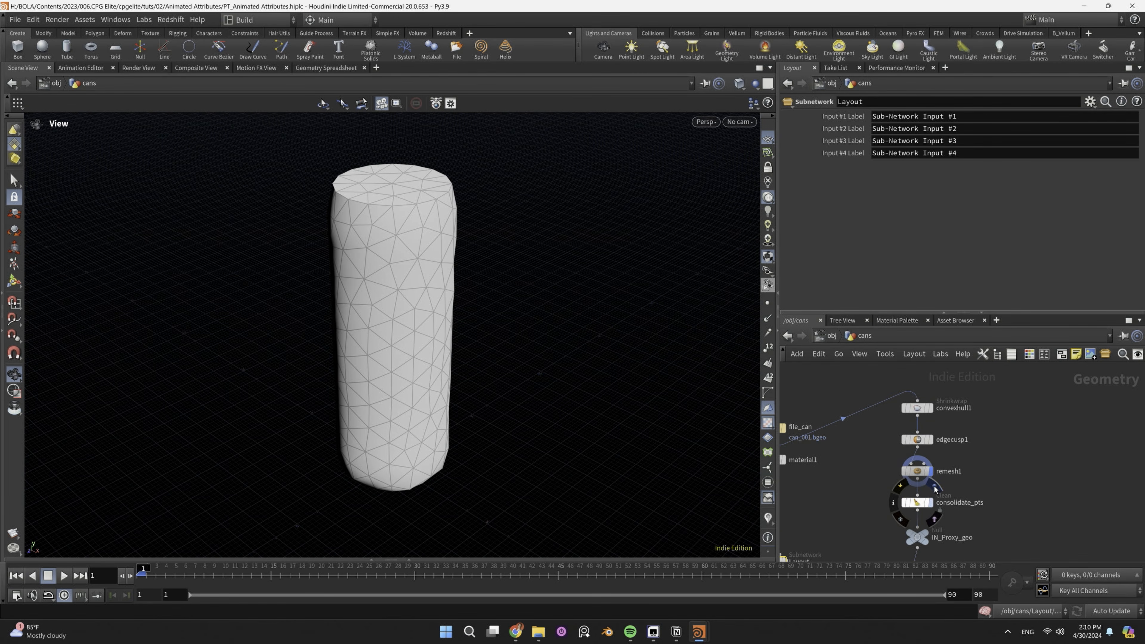
{"action": "left_click", "coordinate": [933, 488]}
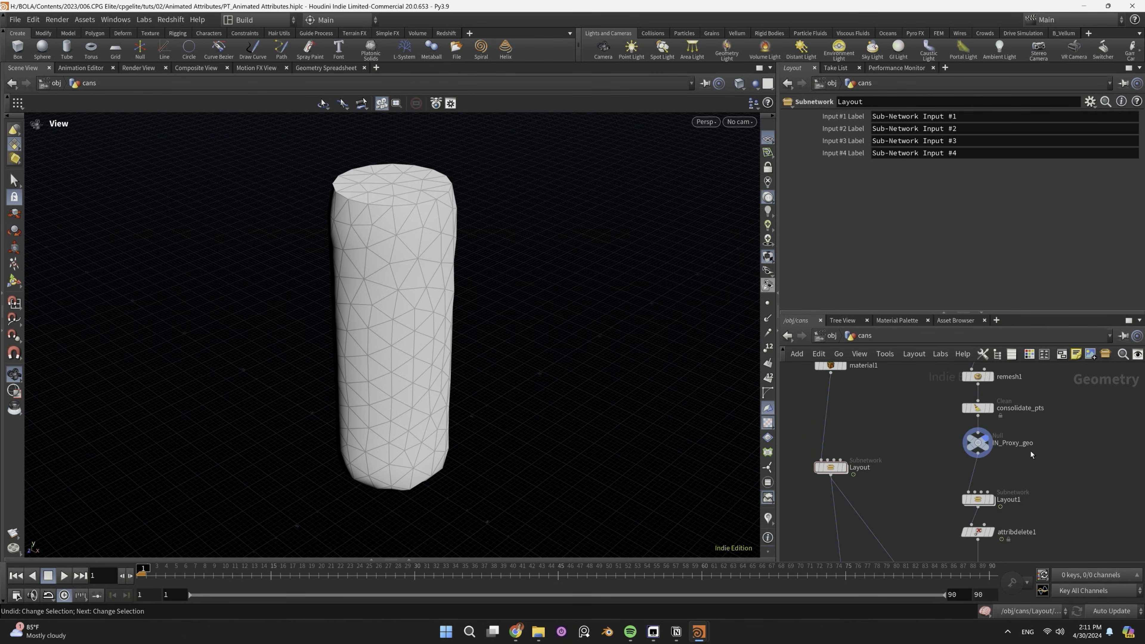
- Display Layout1 and review the animated proxy can layout from different angles
{"action": "left_click_drag", "start_coordinate": [909, 448], "coordinate": [797, 492]}
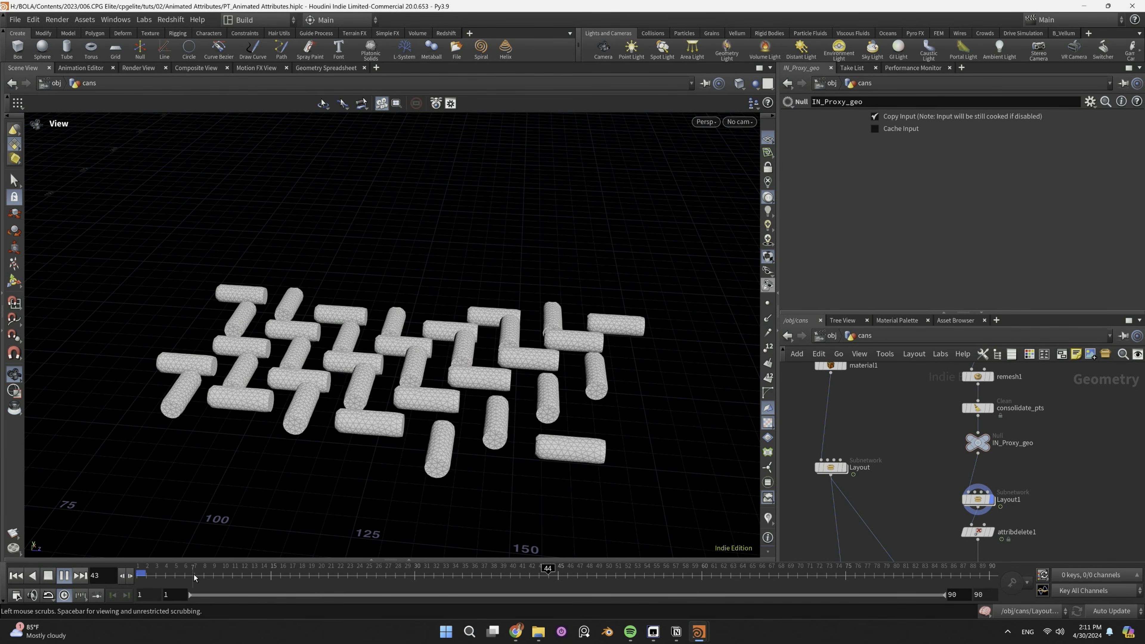
{"action": "left_click_drag", "start_coordinate": [307, 474], "coordinate": [384, 451]}
{"action": "middle_click_drag", "start_coordinate": [390, 435], "coordinate": [413, 421]}
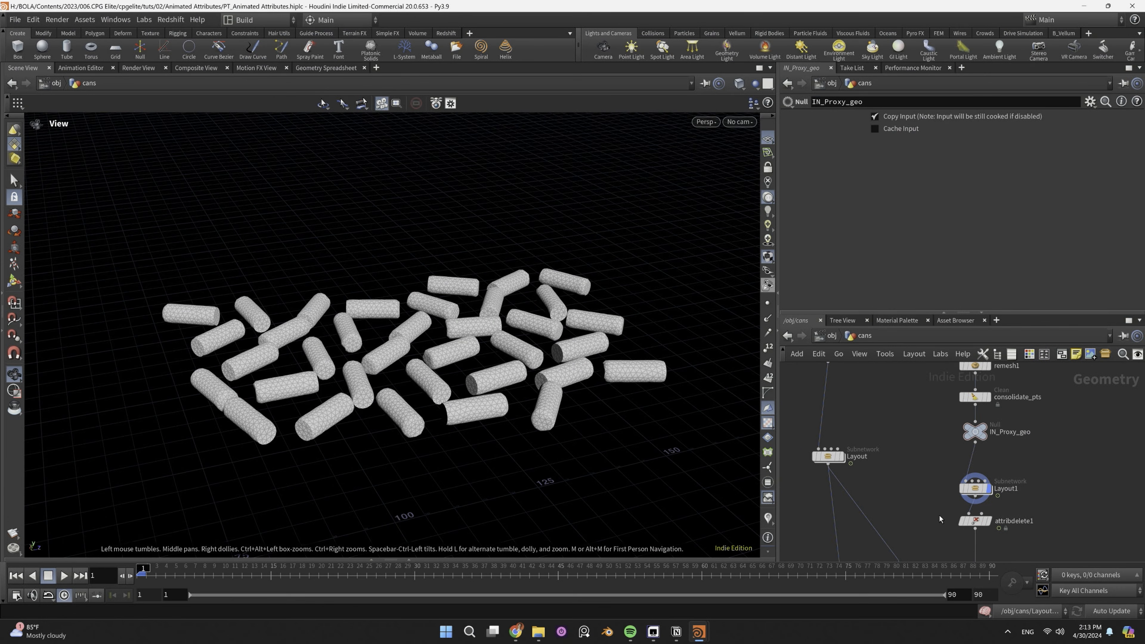
- Examine the vellumcloth1 and vellumpressure1 constraint settings below IN_vellum
{"action": "middle_click_drag", "start_coordinate": [940, 516], "coordinate": [885, 353]}
{"action": "scroll", "coordinate": [916, 457], "scroll_direction": "up", "scroll_amount": 3}
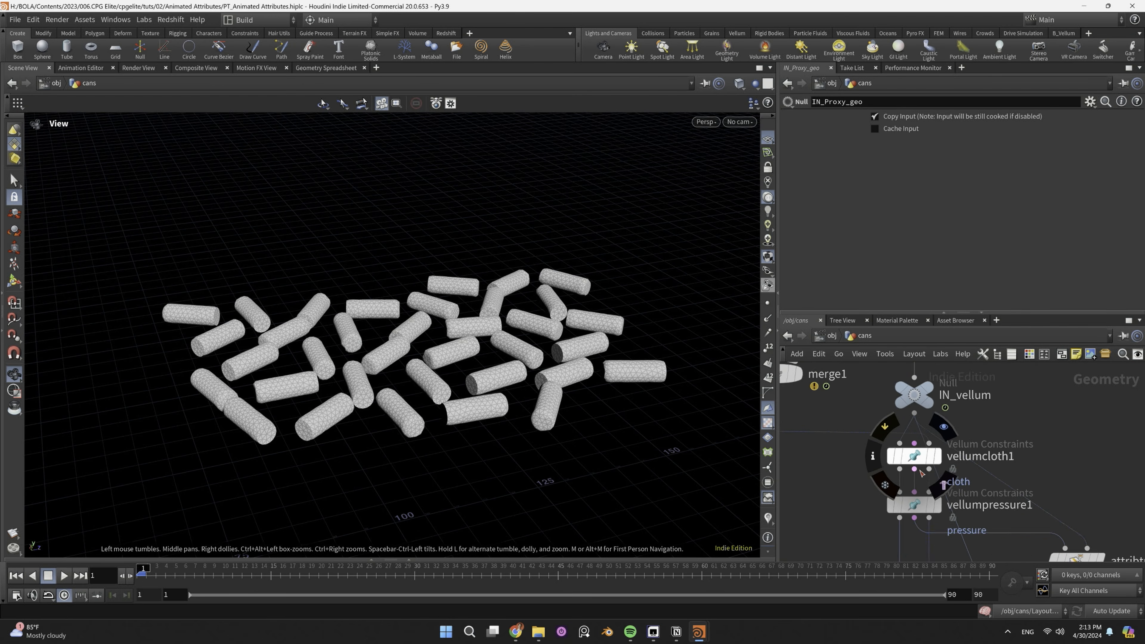
{"action": "left_click", "coordinate": [916, 456]}
{"action": "left_click", "coordinate": [918, 507]}
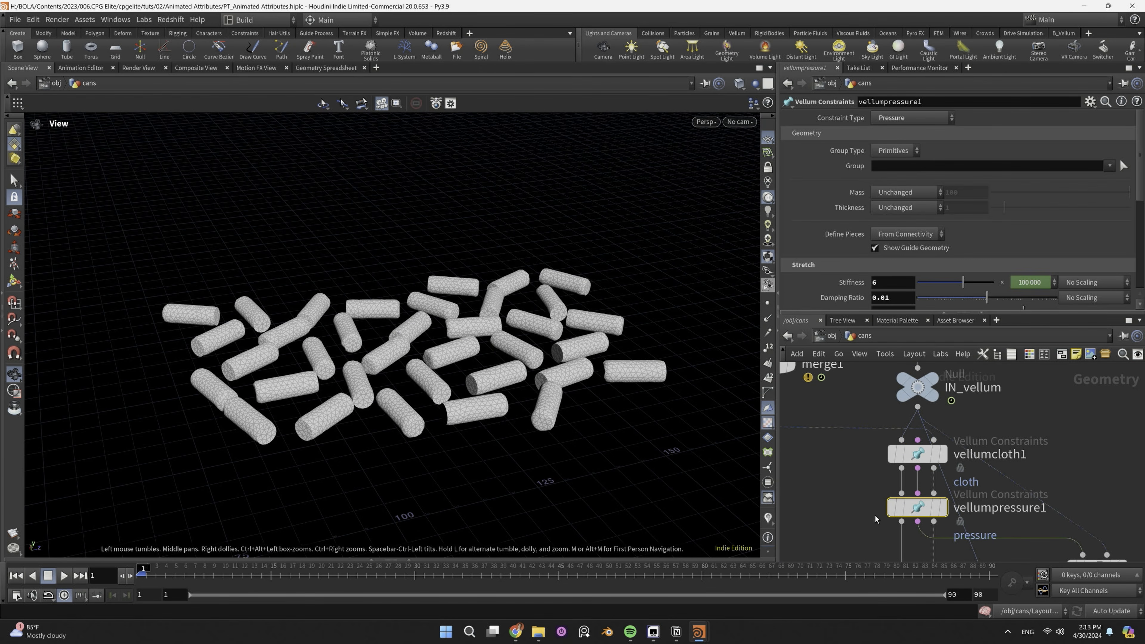
- Examine the pin type of pin_to_target and the stiffness scaling attribute of shape_match
{"action": "middle_click_drag", "start_coordinate": [875, 516], "coordinate": [857, 397]}
{"action": "left_click", "coordinate": [894, 472]}
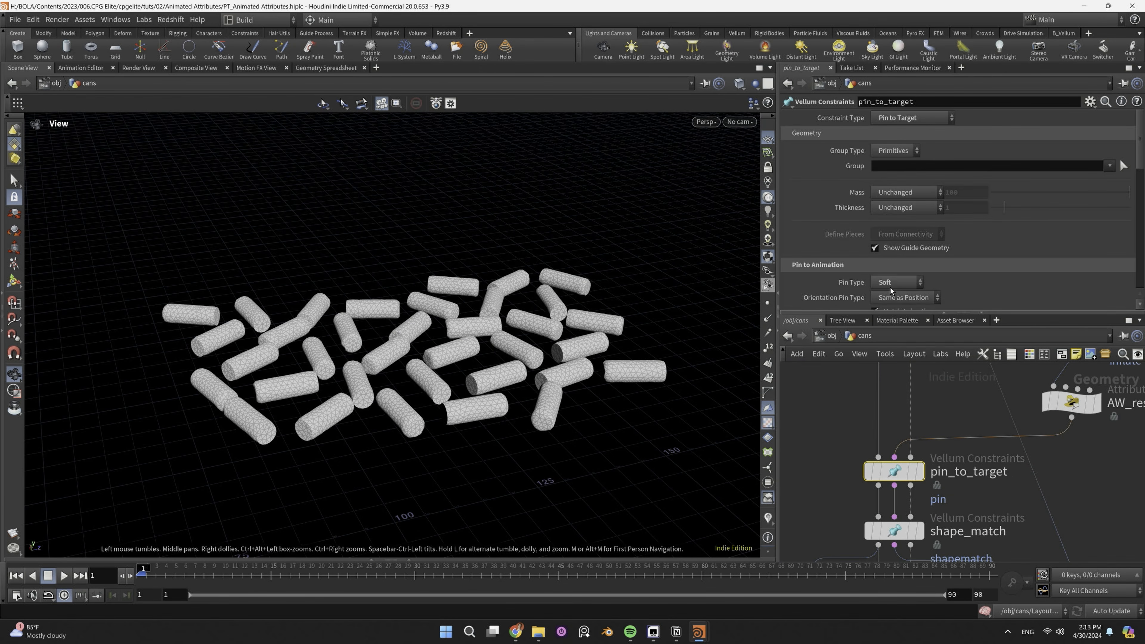
{"action": "scroll", "coordinate": [904, 287], "scroll_direction": "down", "scroll_amount": 2}
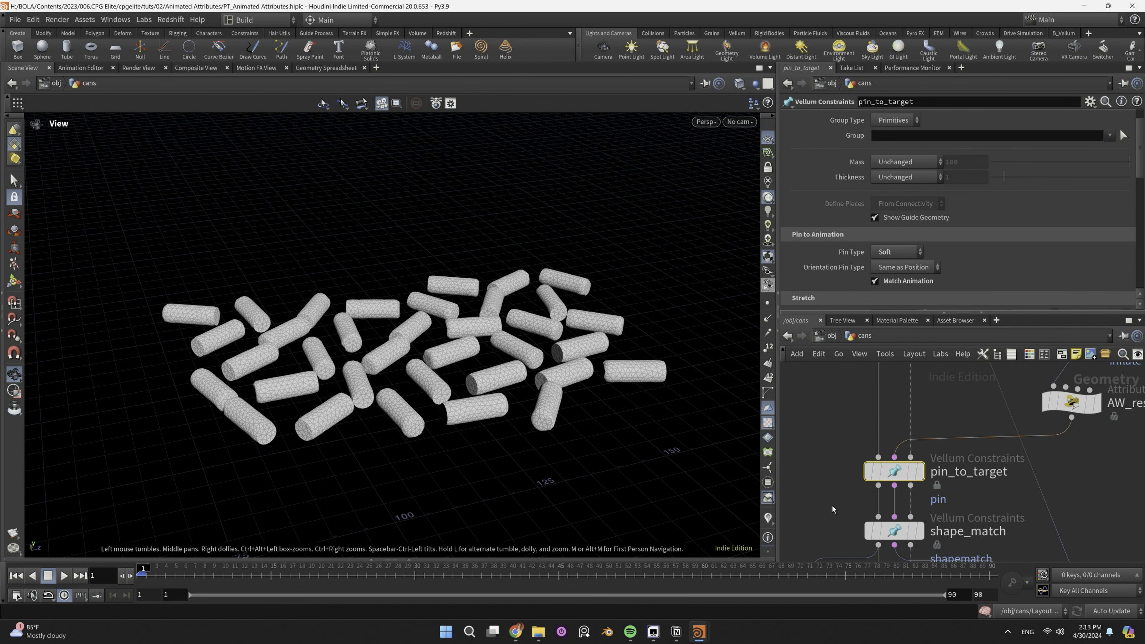
{"action": "middle_click_drag", "start_coordinate": [833, 510], "coordinate": [843, 455]}
{"action": "left_click", "coordinate": [906, 485]}
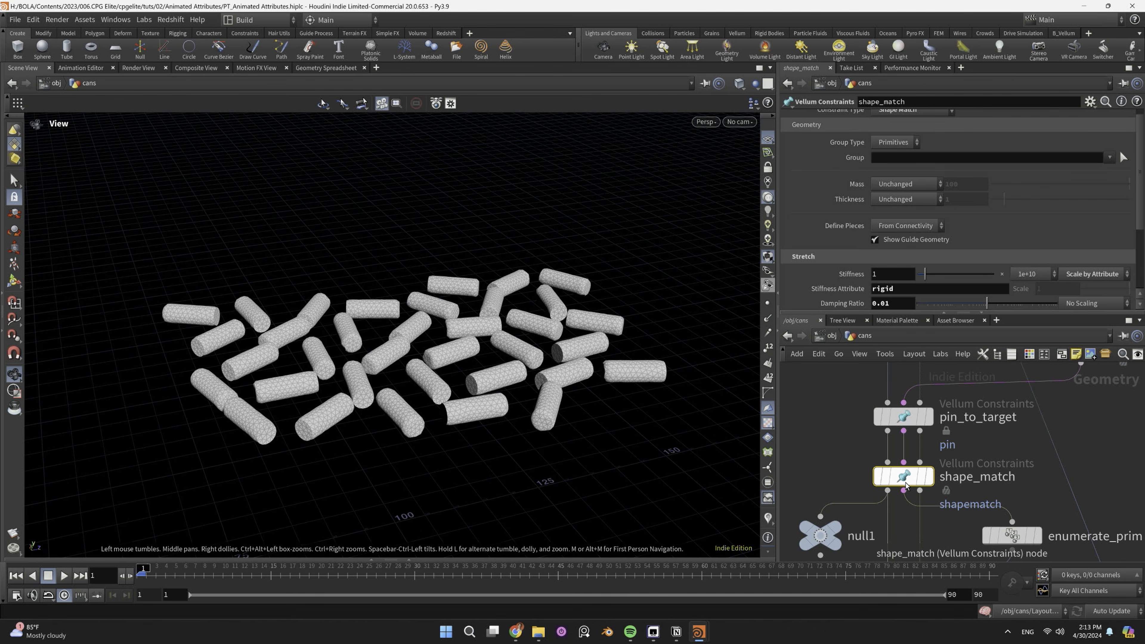
- Examine the solver, forces and advanced settings of vellumsolver1
{"action": "middle_click_drag", "start_coordinate": [849, 487], "coordinate": [844, 348]}
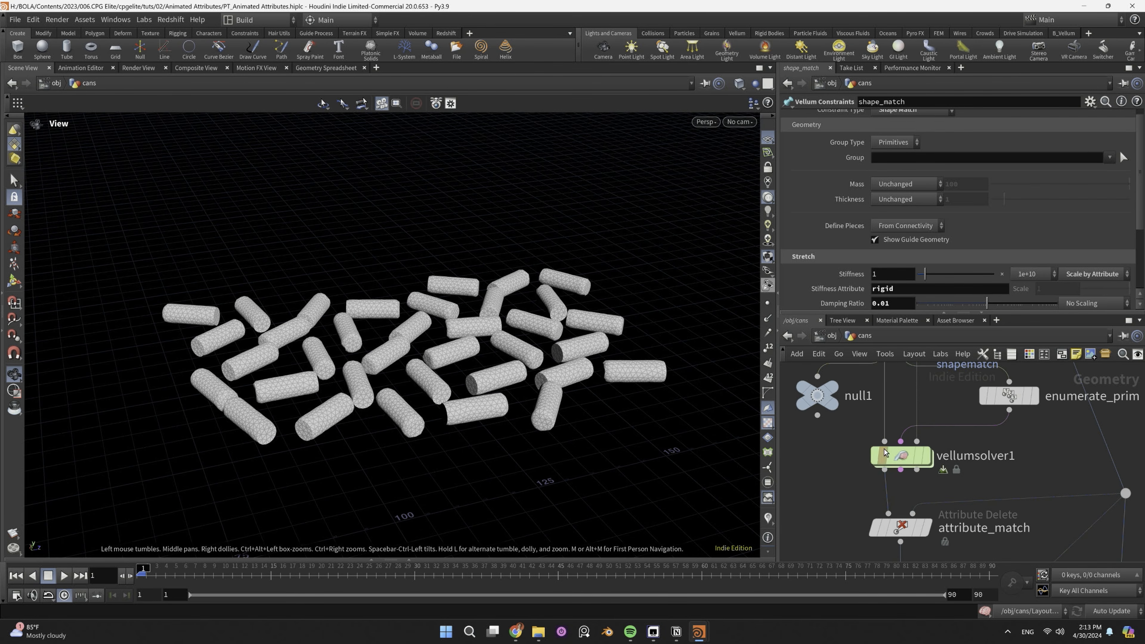
{"action": "left_click", "coordinate": [892, 454]}
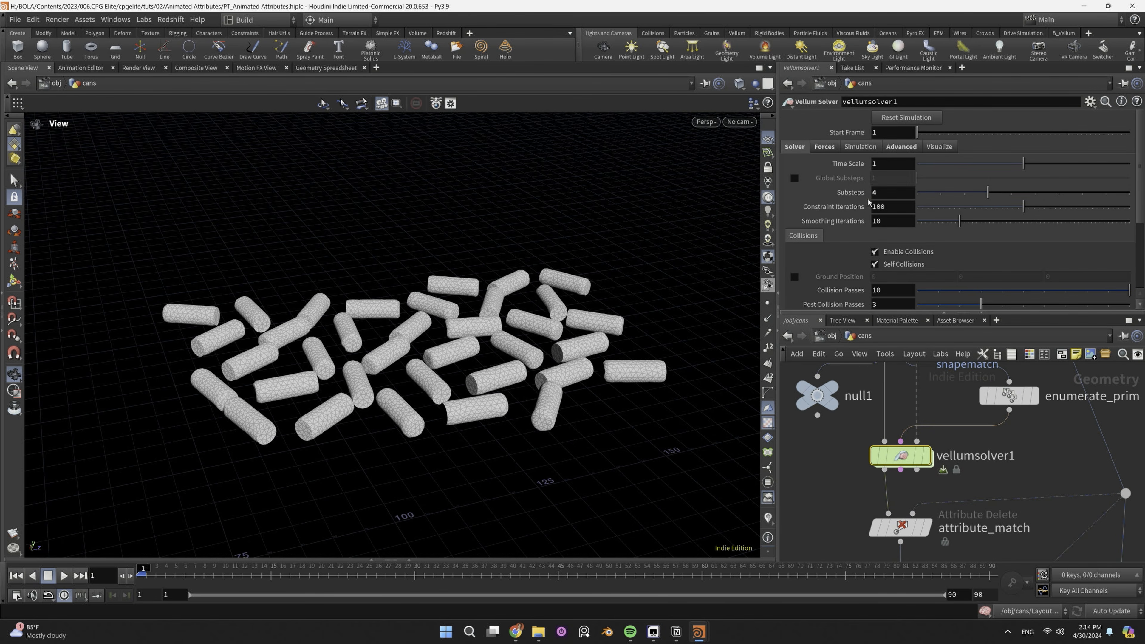
{"action": "left_click", "coordinate": [829, 148]}
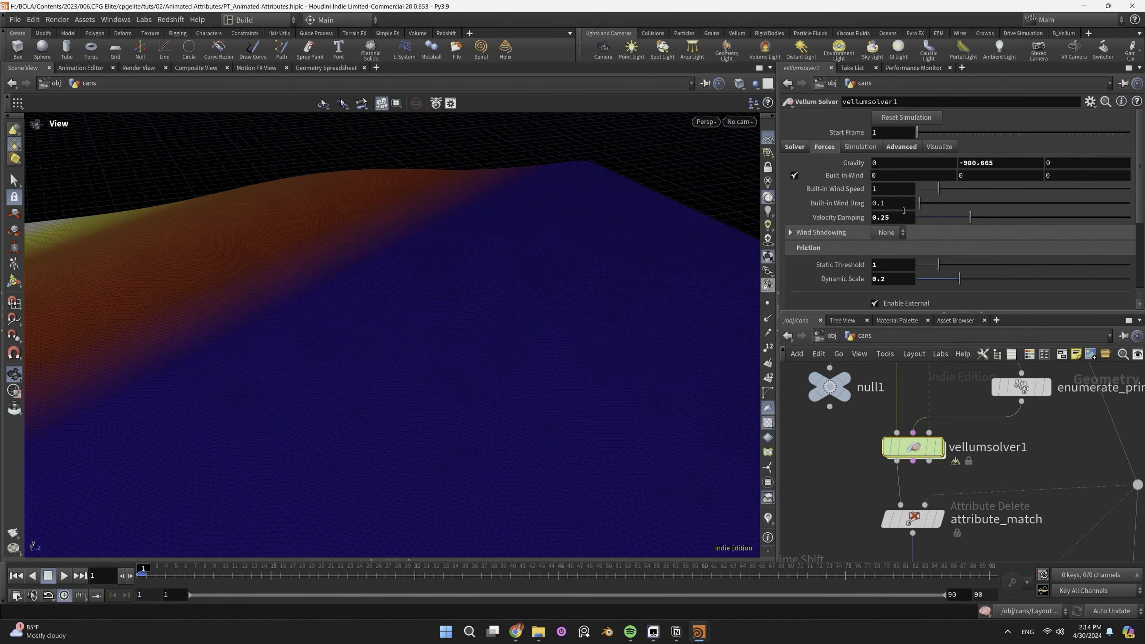
{"action": "left_click", "coordinate": [902, 146]}
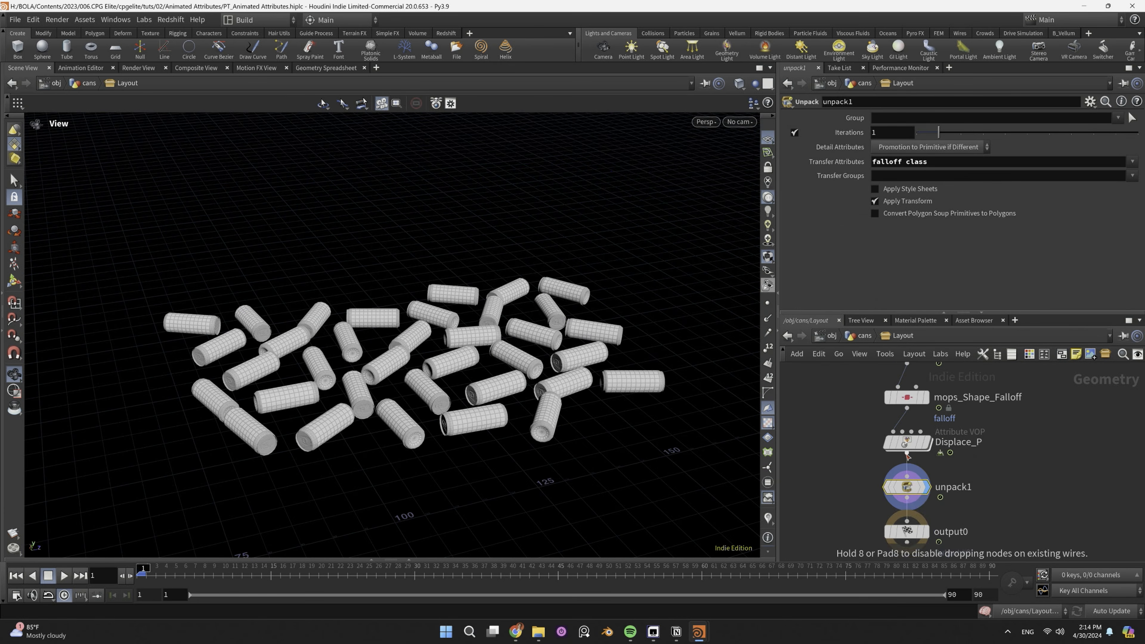
- Check unpack1 in the Layout subnetwork and inspect from a low angle how the proxy cans rest on the ground
{"action": "left_click", "coordinate": [907, 488]}
{"action": "right_click", "coordinate": [974, 270]}
{"action": "left_click", "coordinate": [1011, 402]}
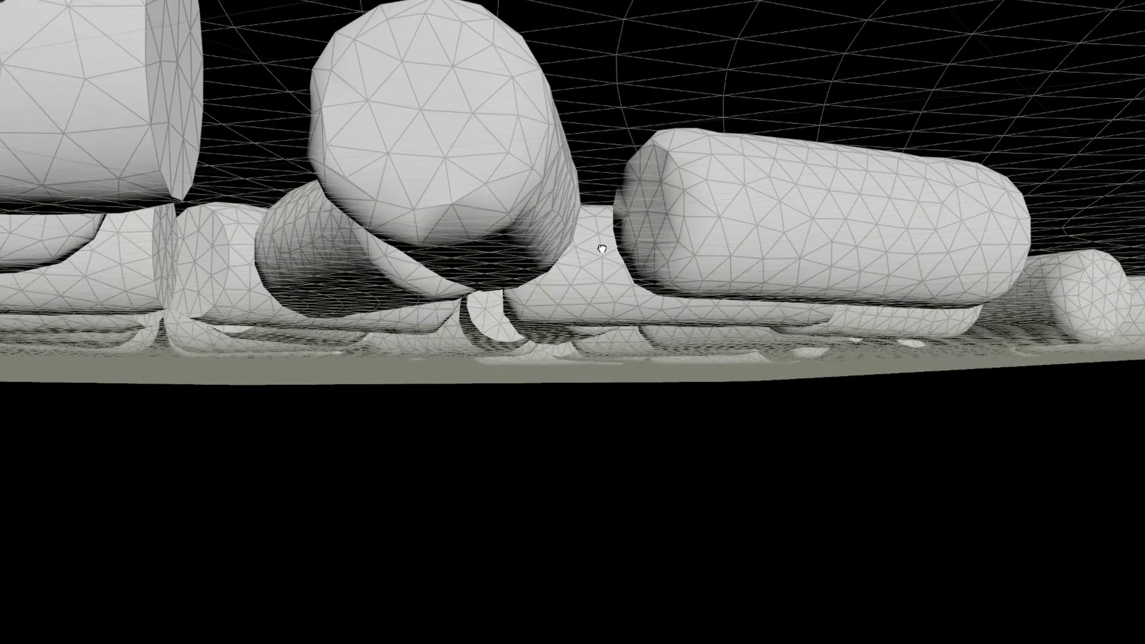
{"action": "left_click_drag", "start_coordinate": [602, 249], "coordinate": [437, 258]}
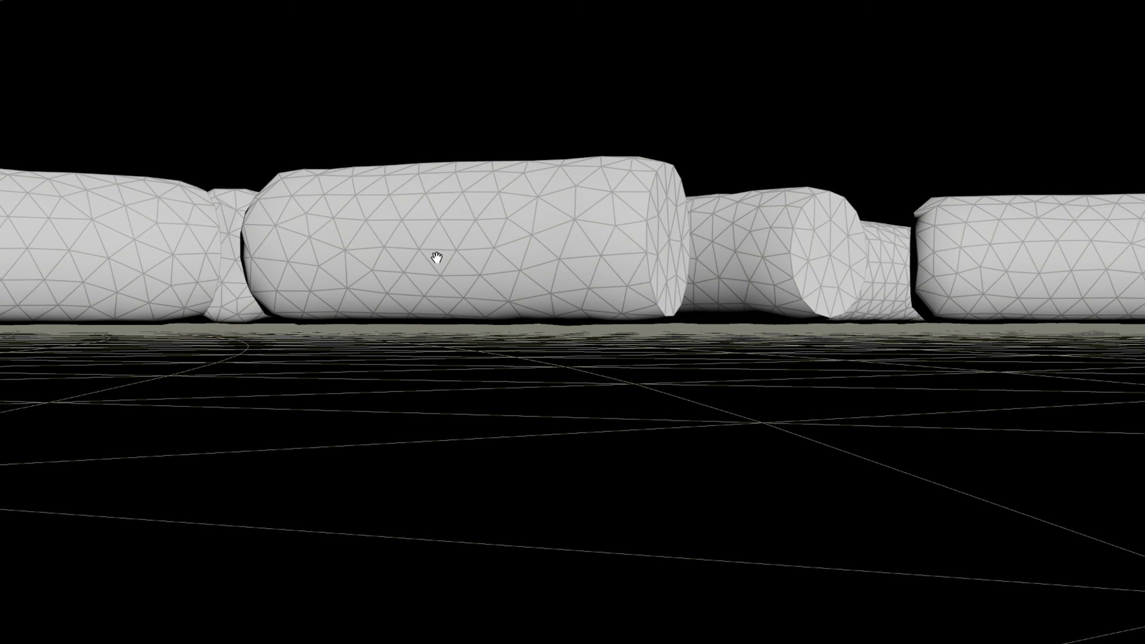